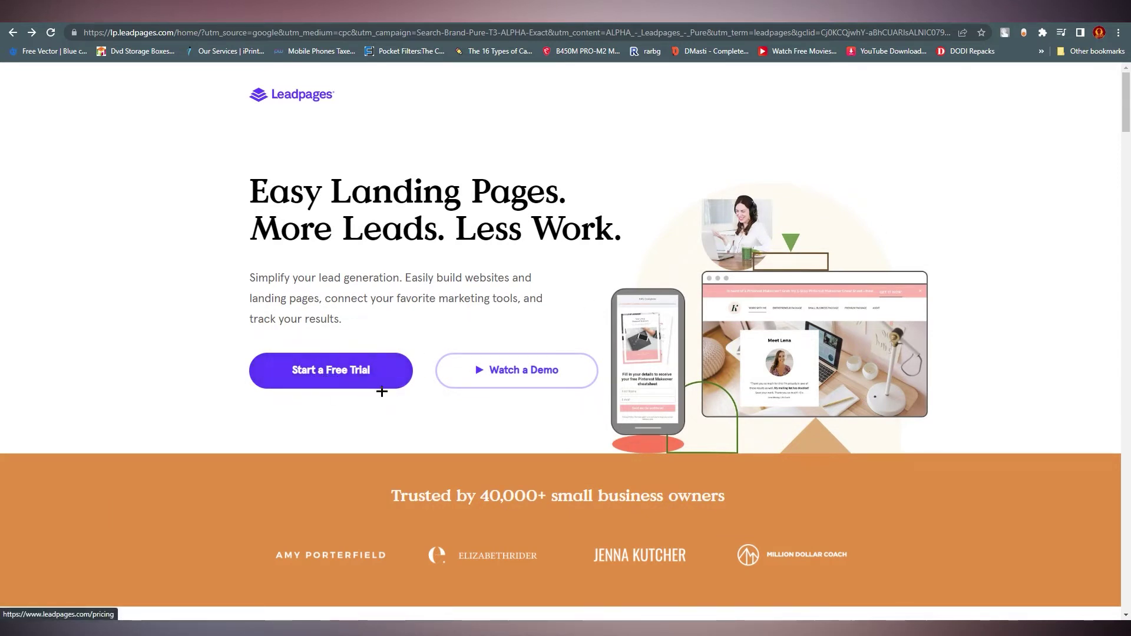
Go to the pricing page and highlight the Pro plan's $74/month price.
{"action": "scroll", "coordinate": [412, 460], "scroll_direction": "down", "scroll_amount": 2}
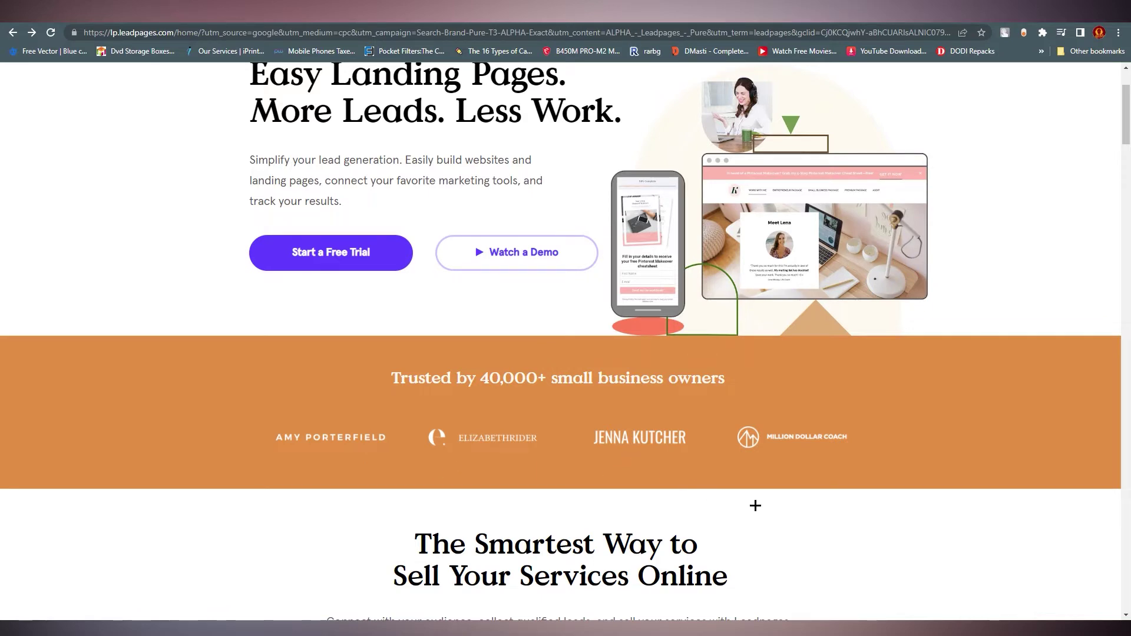
{"action": "scroll", "coordinate": [424, 391], "scroll_direction": "down", "scroll_amount": 8}
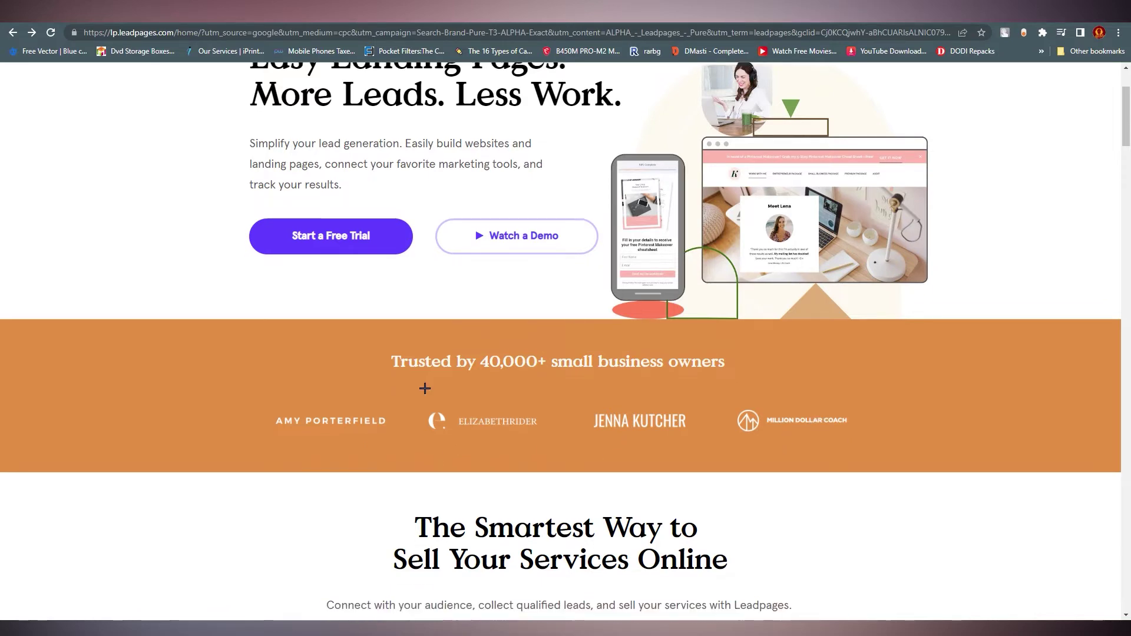
{"action": "scroll", "coordinate": [430, 331], "scroll_direction": "up", "scroll_amount": 9}
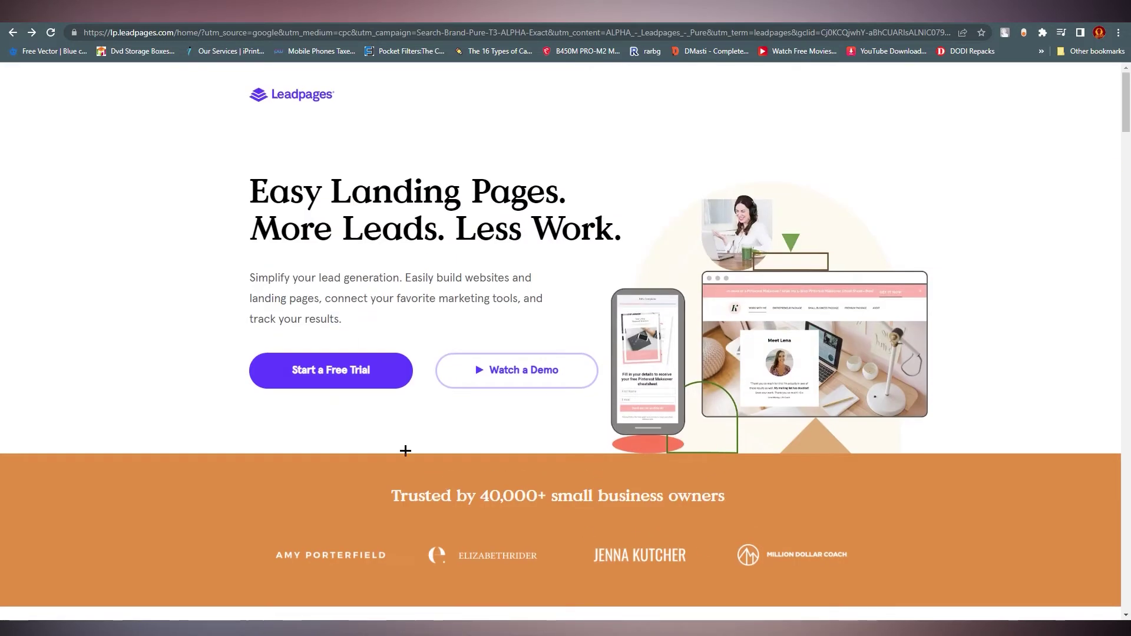
{"action": "left_click", "coordinate": [354, 382]}
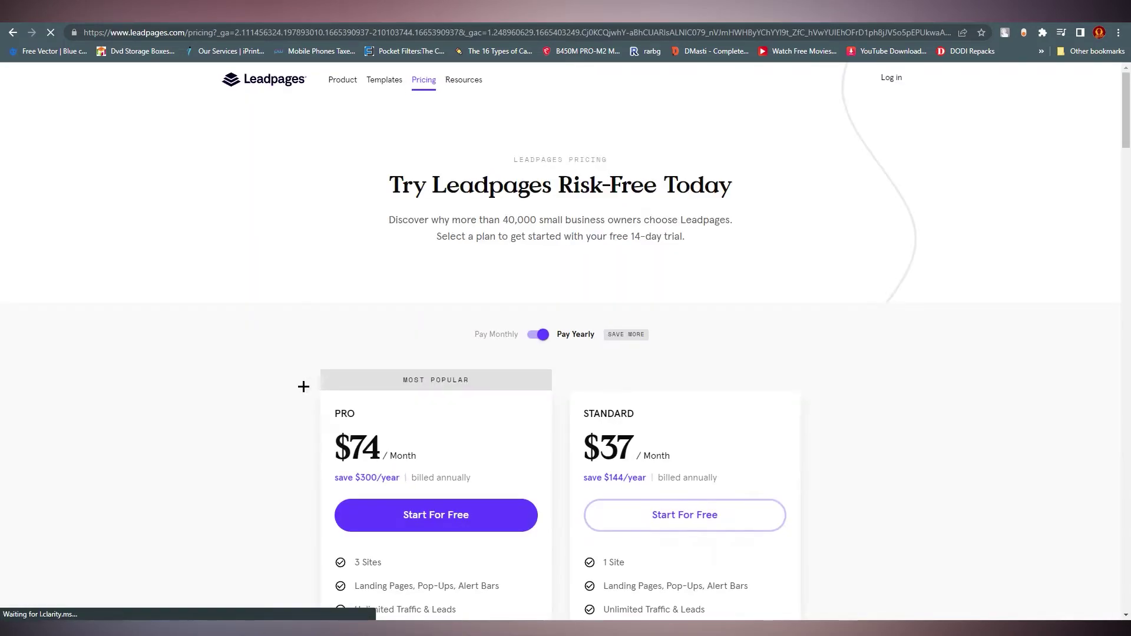
{"action": "scroll", "coordinate": [265, 366], "scroll_direction": "down", "scroll_amount": 2}
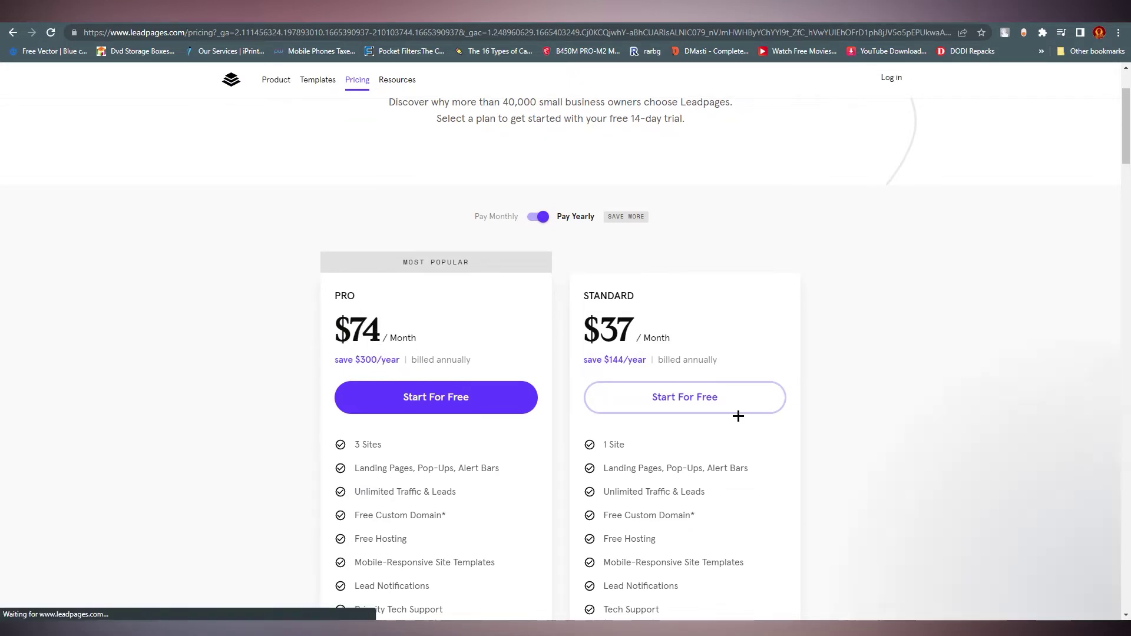
{"action": "left_click_drag", "start_coordinate": [353, 325], "coordinate": [381, 333]}
{"action": "left_click", "coordinate": [233, 347]}
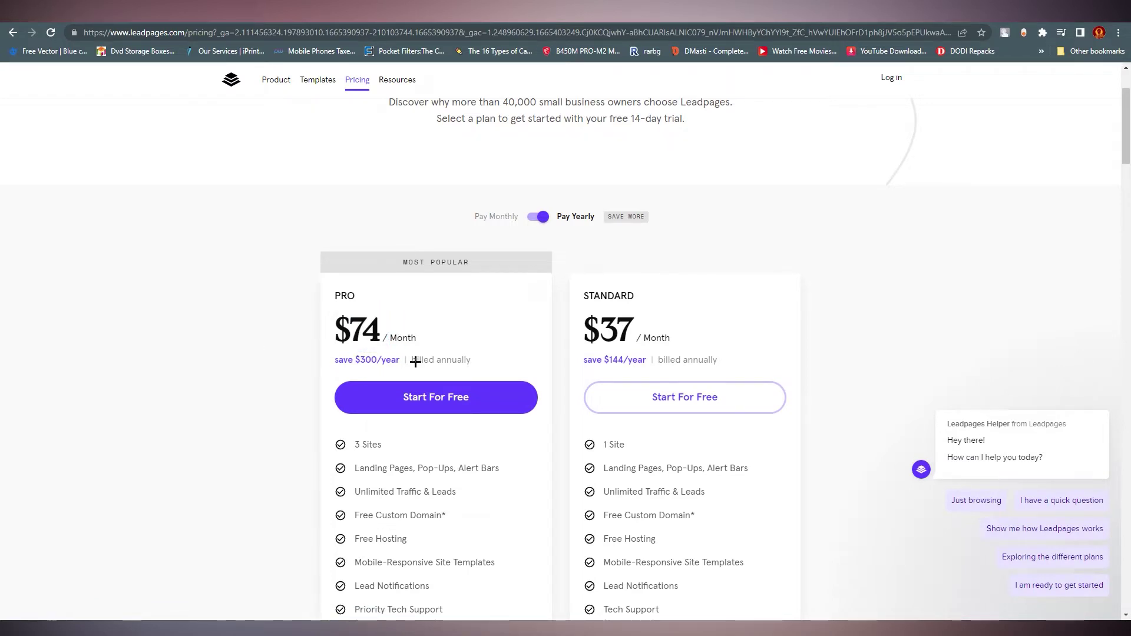
Compare site allowances: 1 site on Standard versus 3 sites on Pro.
{"action": "scroll", "coordinate": [428, 370], "scroll_direction": "down", "scroll_amount": 1}
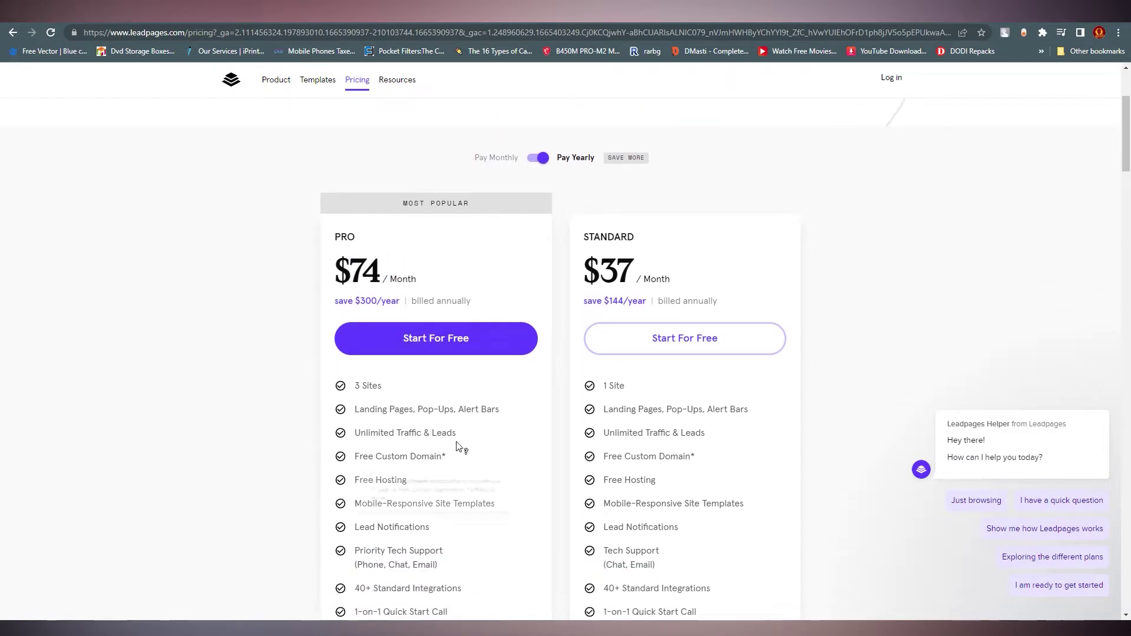
{"action": "scroll", "coordinate": [457, 446], "scroll_direction": "down", "scroll_amount": 1}
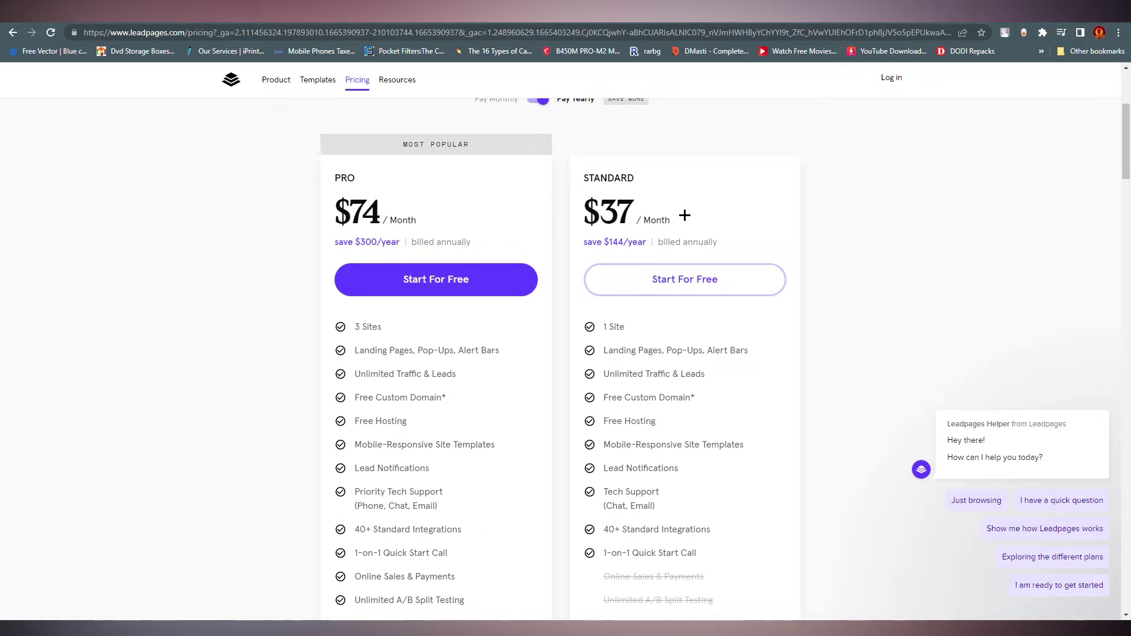
{"action": "scroll", "coordinate": [310, 411], "scroll_direction": "down", "scroll_amount": 4}
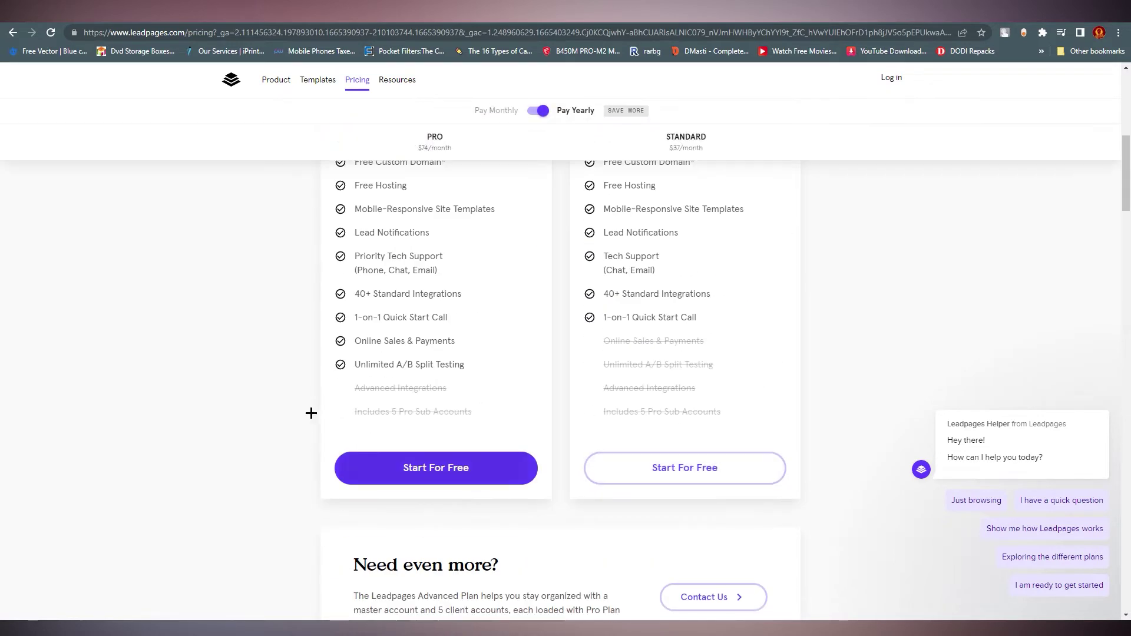
{"action": "scroll", "coordinate": [579, 342], "scroll_direction": "down", "scroll_amount": 3}
{"action": "scroll", "coordinate": [639, 319], "scroll_direction": "up", "scroll_amount": 6}
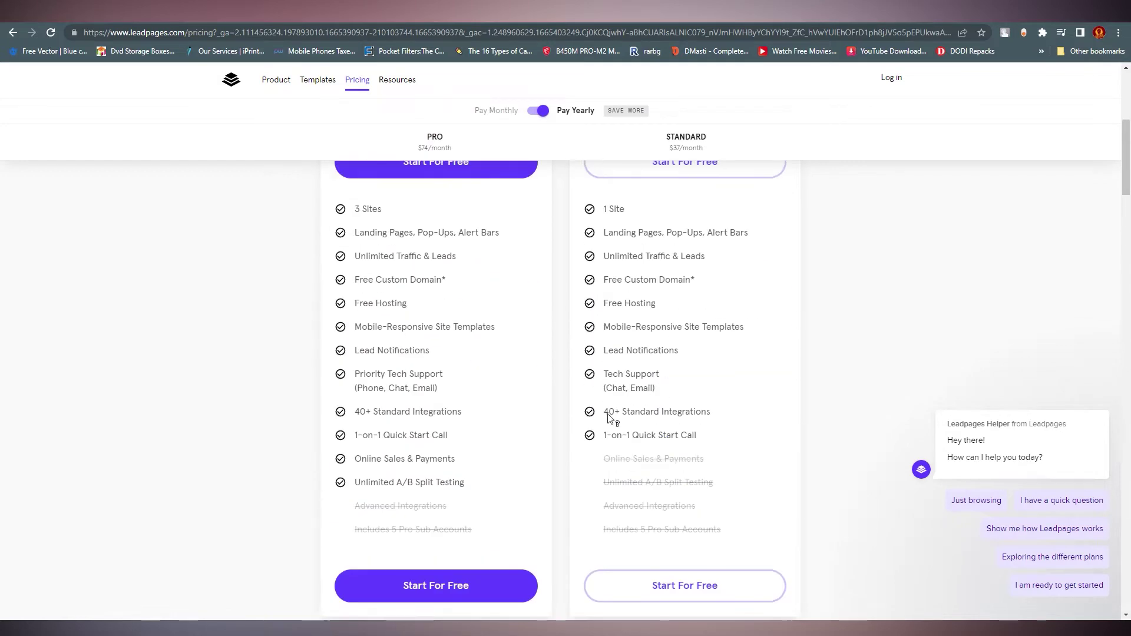
{"action": "scroll", "coordinate": [589, 485], "scroll_direction": "down", "scroll_amount": 2}
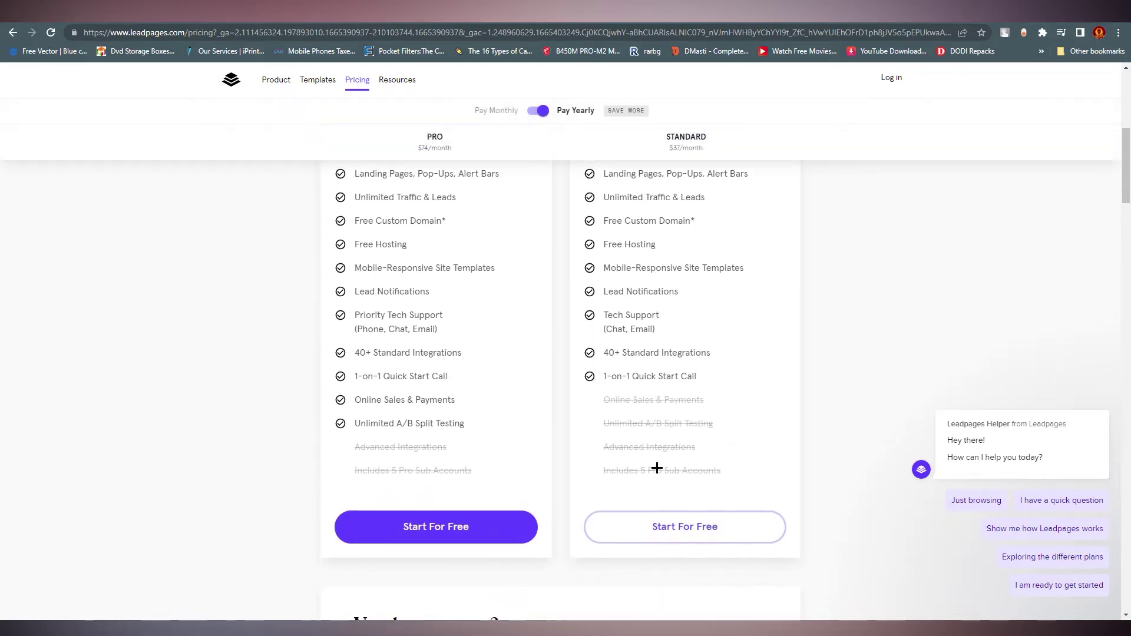
{"action": "scroll", "coordinate": [391, 369], "scroll_direction": "up", "scroll_amount": 3}
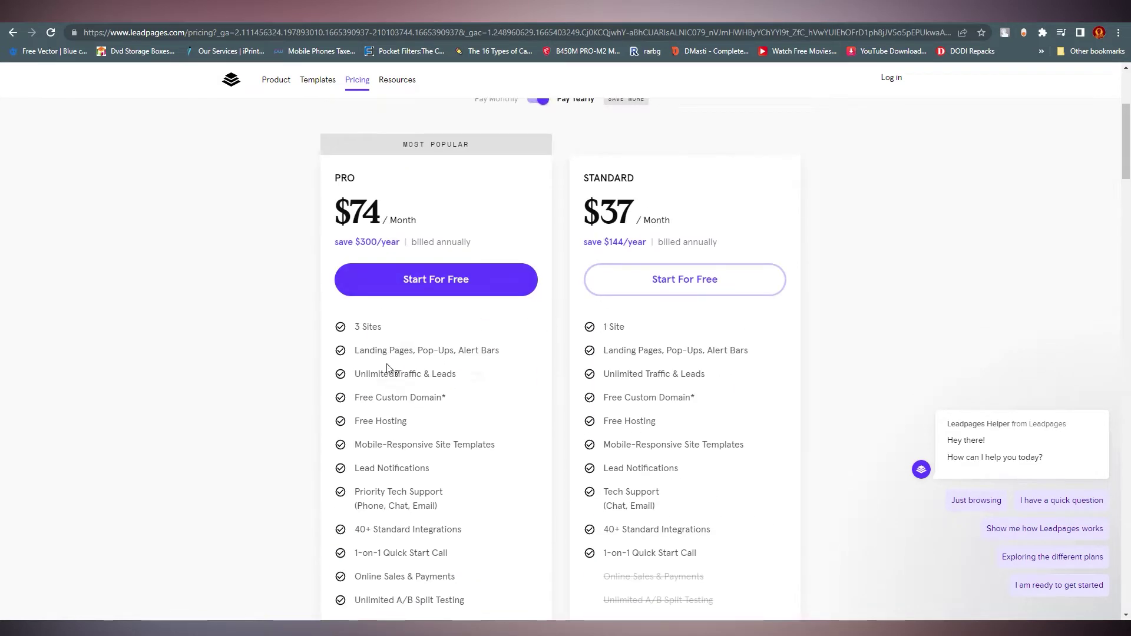
{"action": "scroll", "coordinate": [606, 324], "scroll_direction": "down", "scroll_amount": 2}
{"action": "scroll", "coordinate": [456, 315], "scroll_direction": "up", "scroll_amount": 2}
{"action": "left_click_drag", "start_coordinate": [604, 326], "coordinate": [654, 337]}
{"action": "left_click_drag", "start_coordinate": [354, 327], "coordinate": [382, 328]}
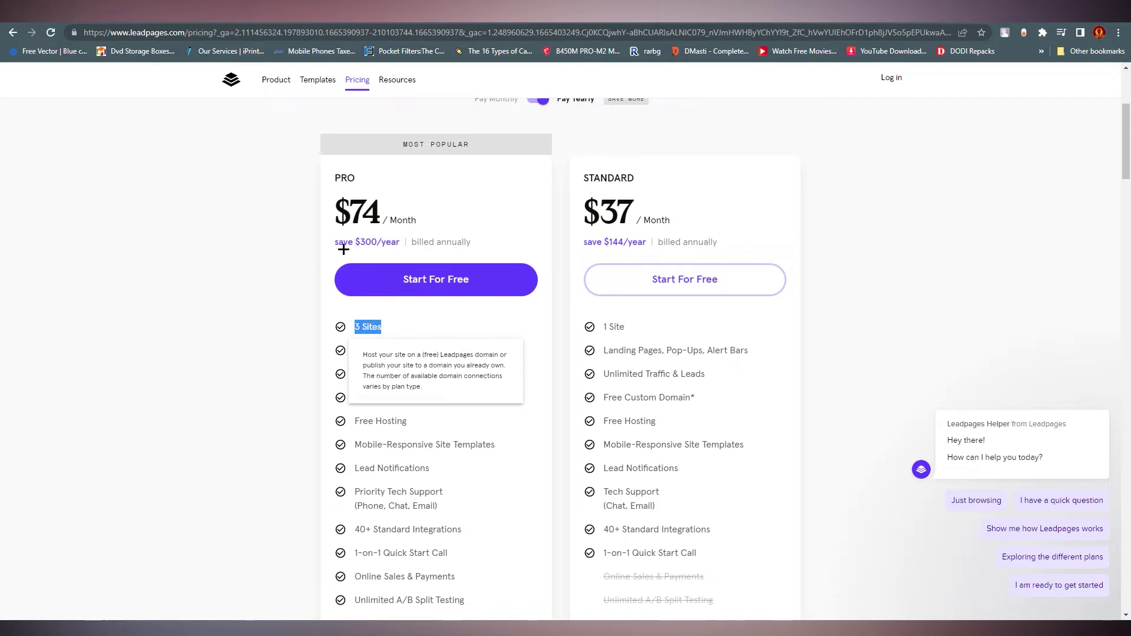
{"action": "scroll", "coordinate": [556, 368], "scroll_direction": "down", "scroll_amount": 5}
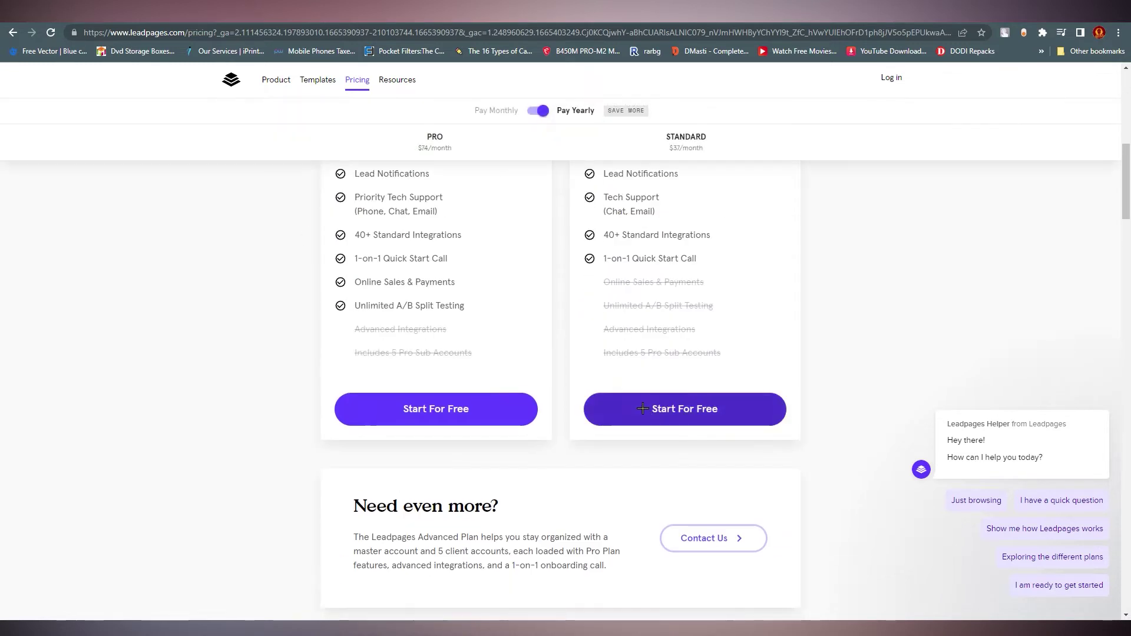
Start the Standard plan free trial and answer that marketing experience is just getting started.
{"action": "left_click", "coordinate": [668, 423]}
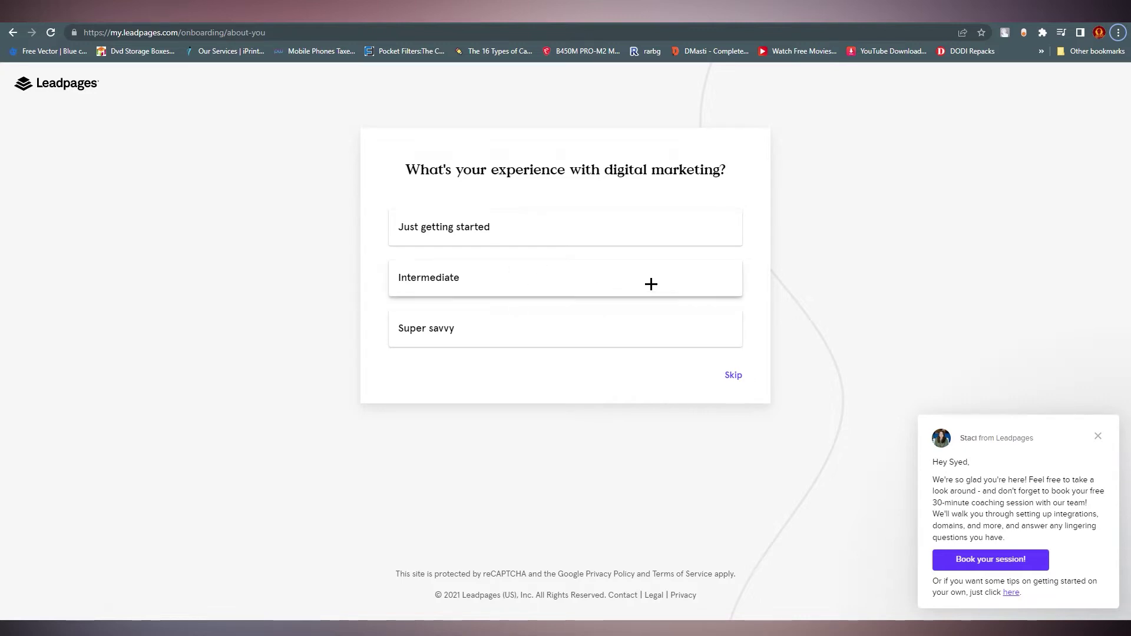
{"action": "left_click", "coordinate": [460, 227]}
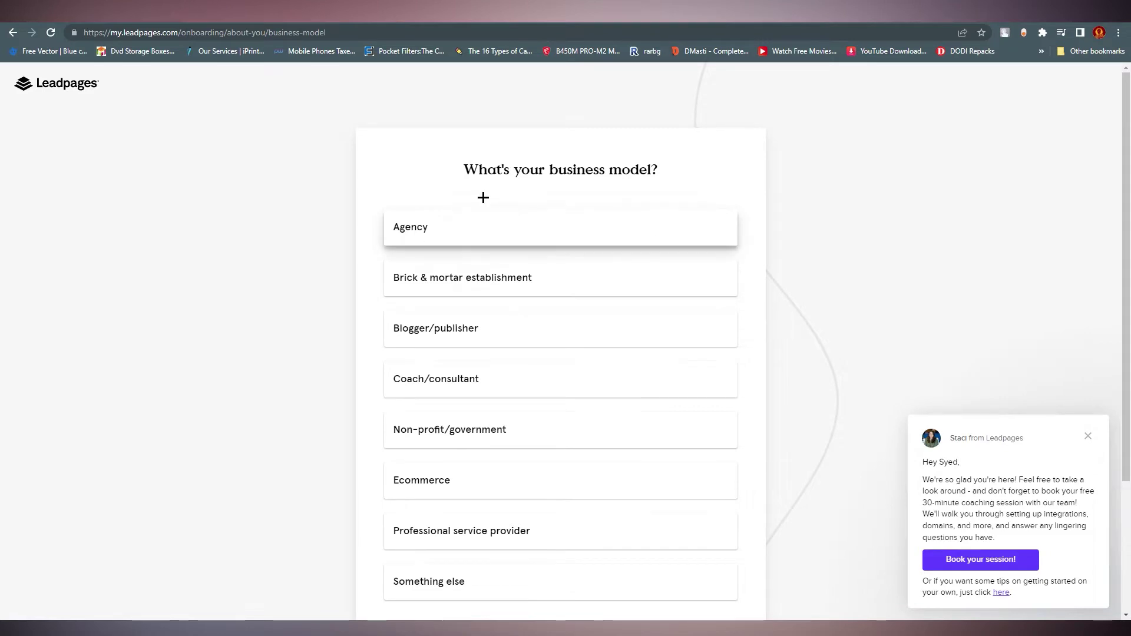
{"action": "scroll", "coordinate": [677, 210], "scroll_direction": "down", "scroll_amount": 1}
{"action": "scroll", "coordinate": [510, 372], "scroll_direction": "up", "scroll_amount": 1}
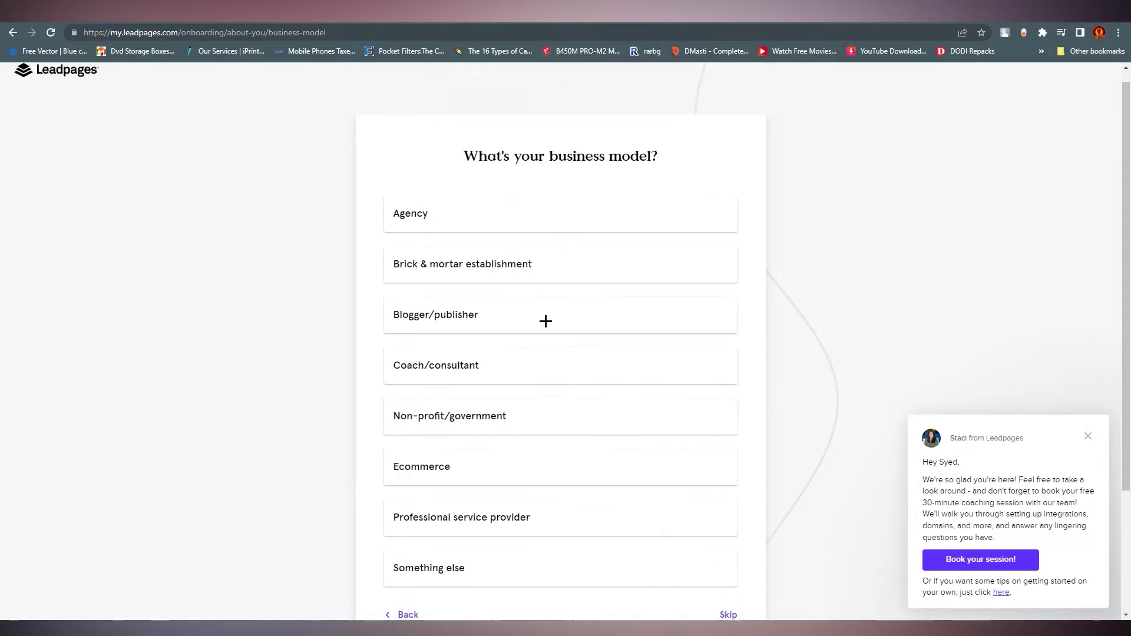
{"action": "scroll", "coordinate": [445, 412], "scroll_direction": "down", "scroll_amount": 2}
Choose Professional service provider as the business model and Creative services as the industry.
{"action": "left_click", "coordinate": [445, 413]}
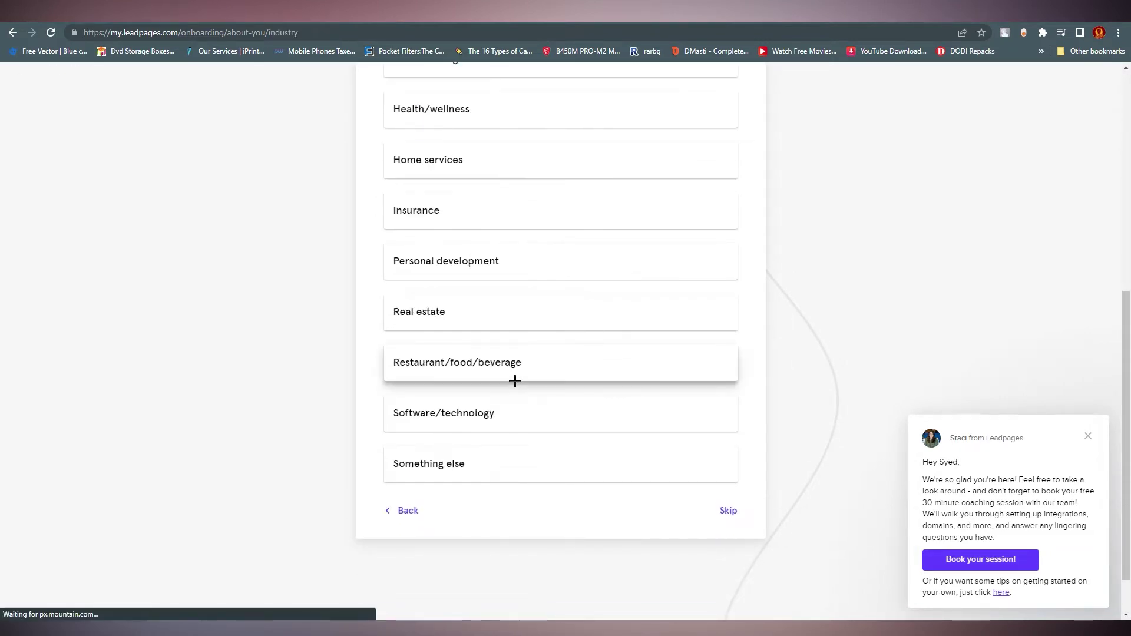
{"action": "scroll", "coordinate": [351, 206], "scroll_direction": "up", "scroll_amount": 7}
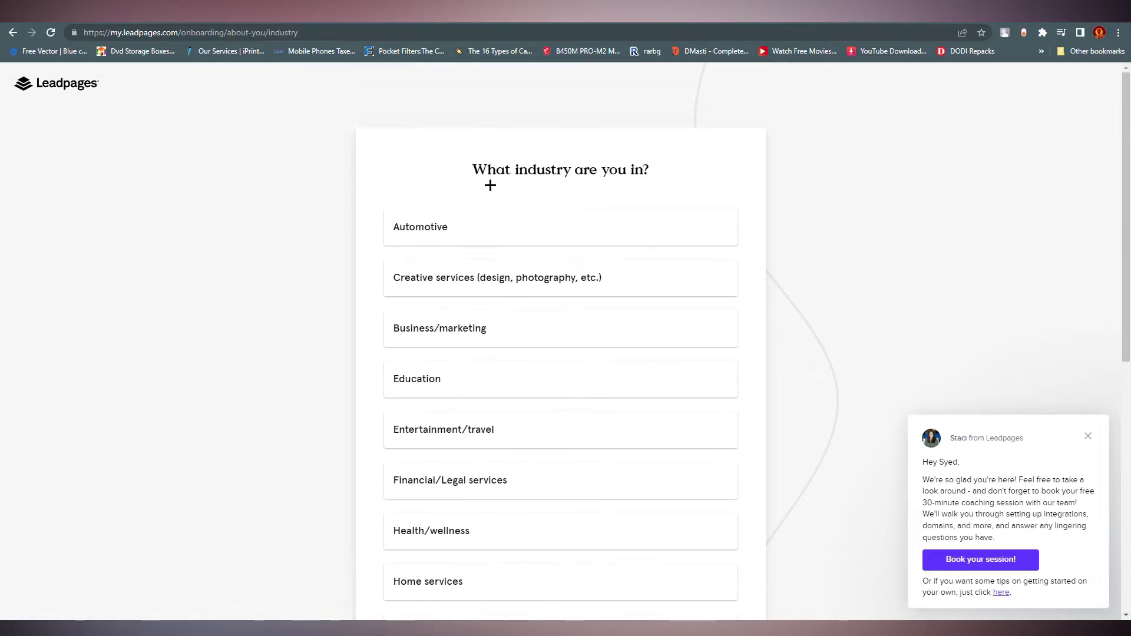
{"action": "scroll", "coordinate": [465, 328], "scroll_direction": "down", "scroll_amount": 5}
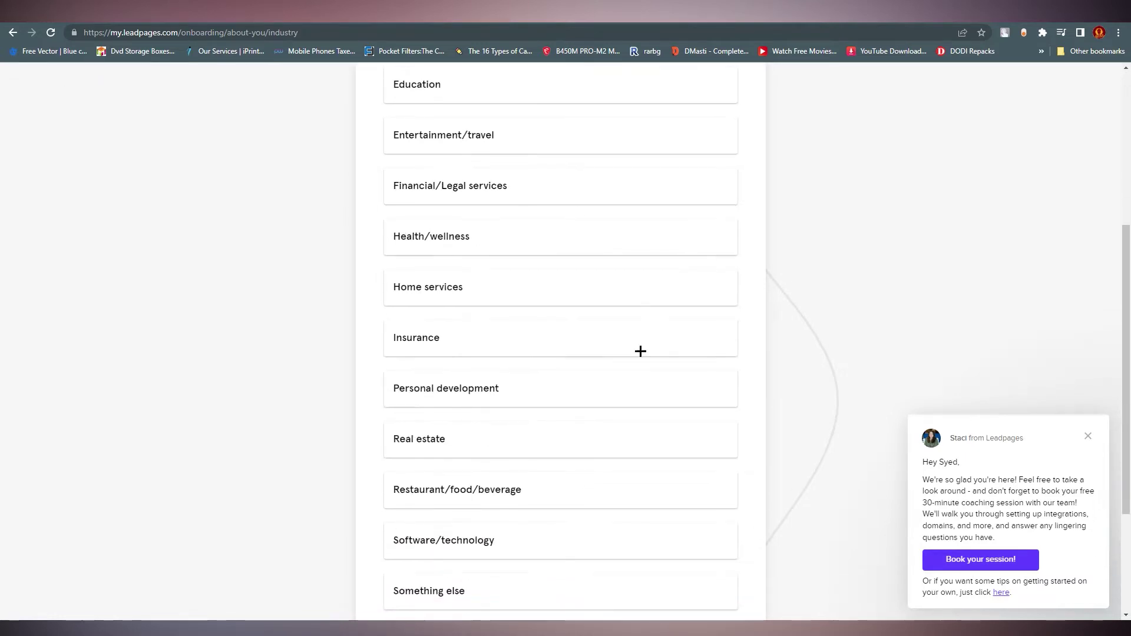
{"action": "scroll", "coordinate": [640, 351], "scroll_direction": "down", "scroll_amount": 1}
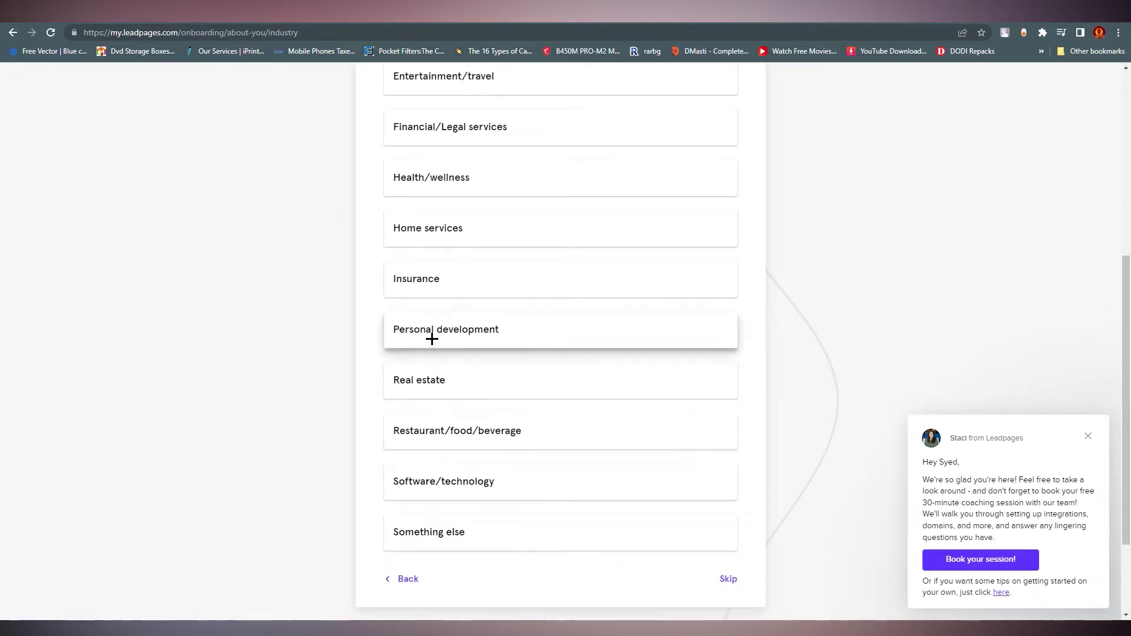
{"action": "scroll", "coordinate": [429, 277], "scroll_direction": "up", "scroll_amount": 5}
{"action": "scroll", "coordinate": [473, 306], "scroll_direction": "down", "scroll_amount": 5}
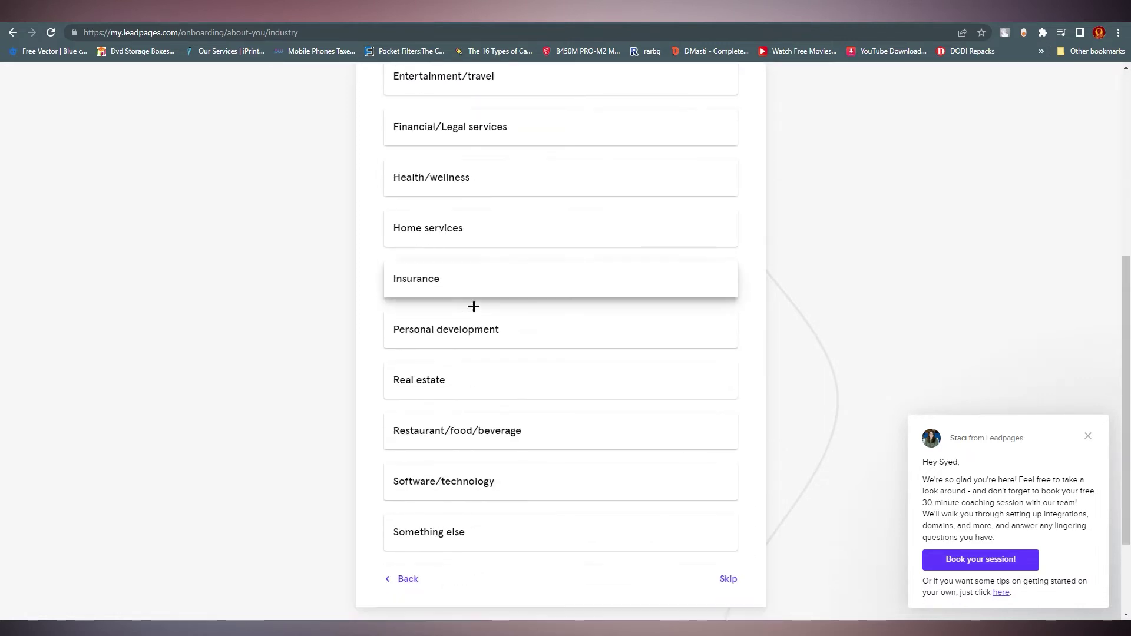
{"action": "scroll", "coordinate": [482, 309], "scroll_direction": "up", "scroll_amount": 4}
{"action": "left_click", "coordinate": [427, 187]}
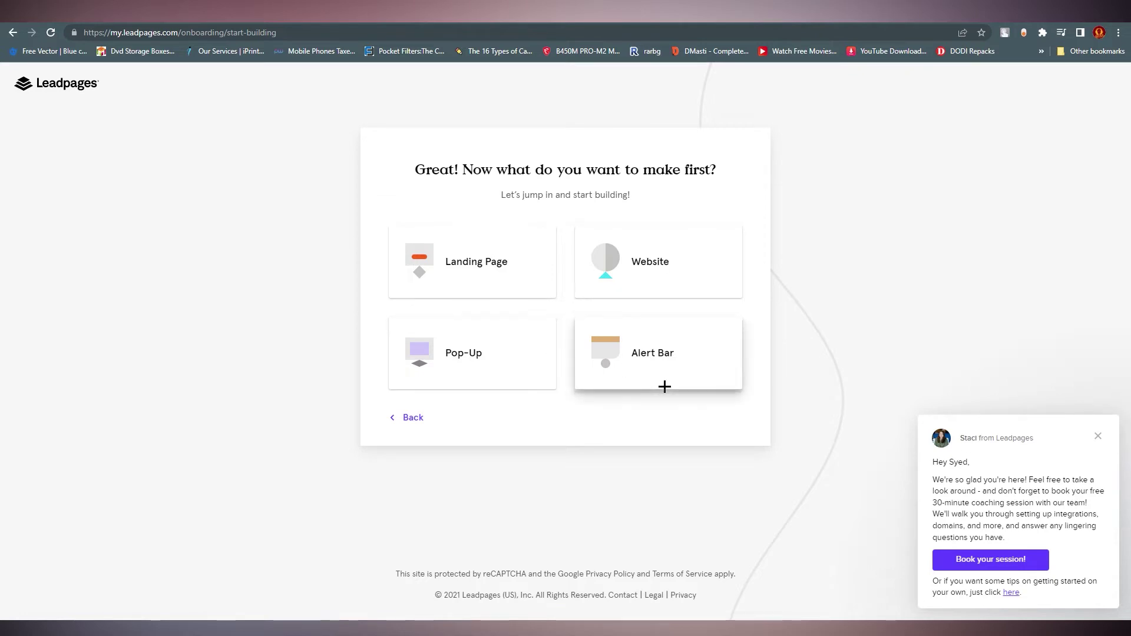
Choose Landing Page and browse the template gallery sorted by Conversion Rate, reaching Basic Centered Squeeze Page.
{"action": "left_click", "coordinate": [493, 260]}
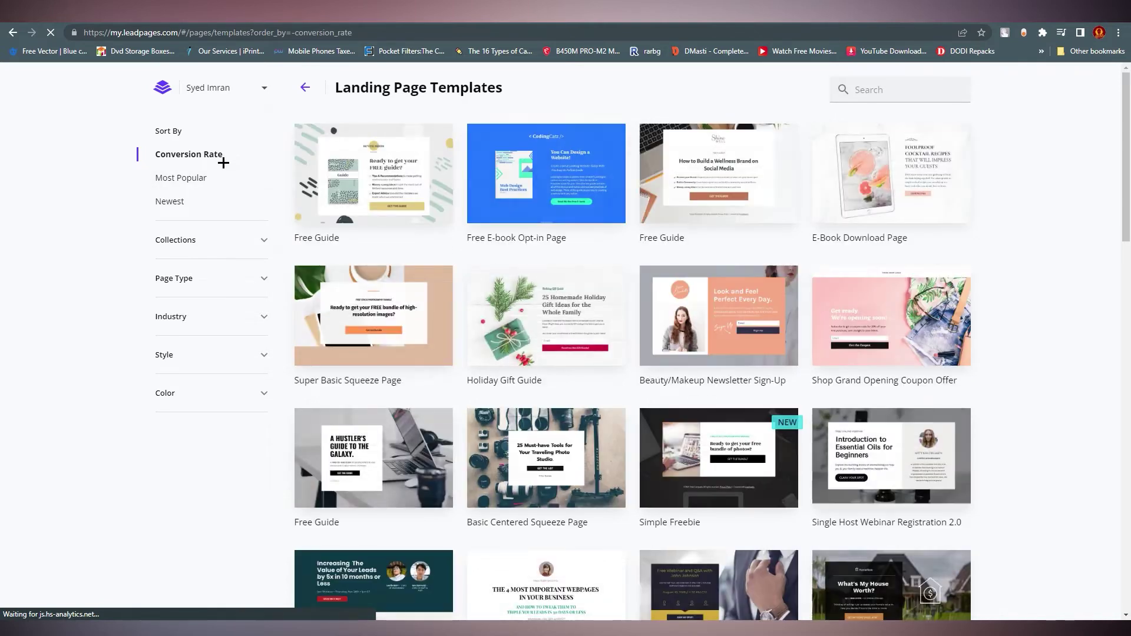
{"action": "left_click_drag", "start_coordinate": [1126, 155], "coordinate": [1126, 352]}
{"action": "scroll", "coordinate": [347, 253], "scroll_direction": "up", "scroll_amount": 20}
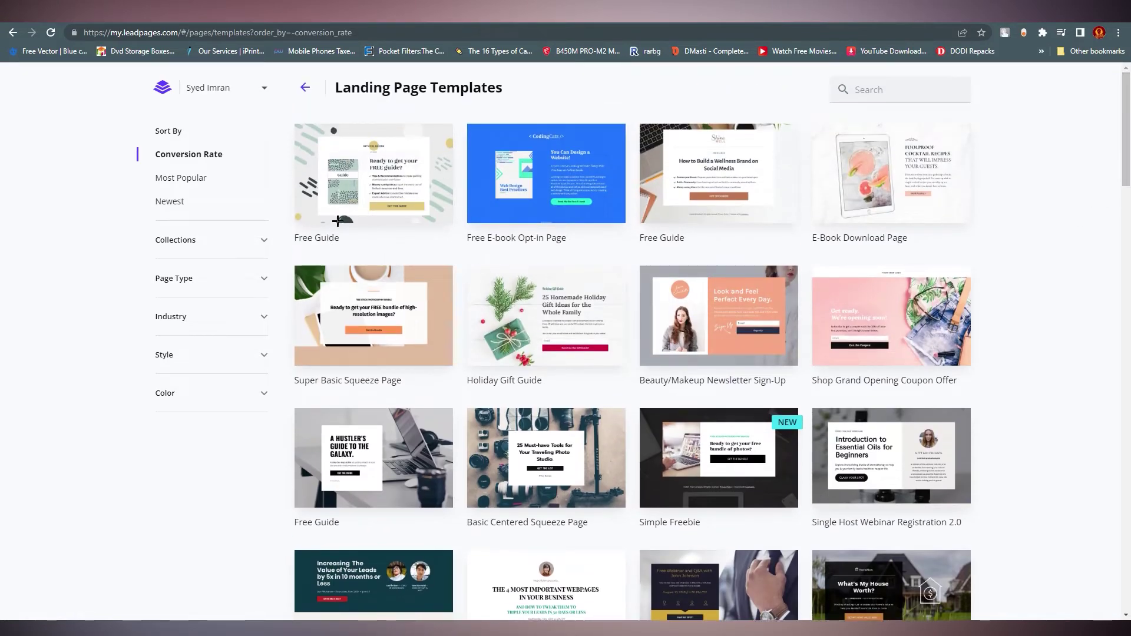
{"action": "mouse_move", "coordinate": [389, 222]}
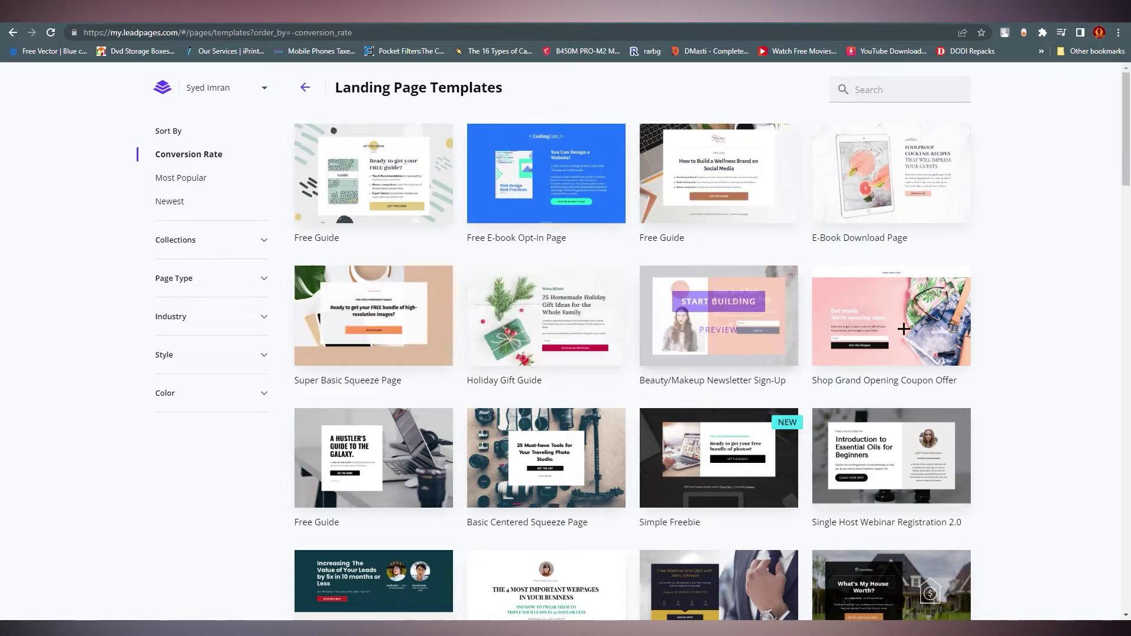
{"action": "mouse_move", "coordinate": [1125, 130]}
{"action": "left_mouse_down"}
{"action": "mouse_move", "coordinate": [1125, 217]}
{"action": "mouse_move", "coordinate": [1125, 120]}
{"action": "left_mouse_up"}
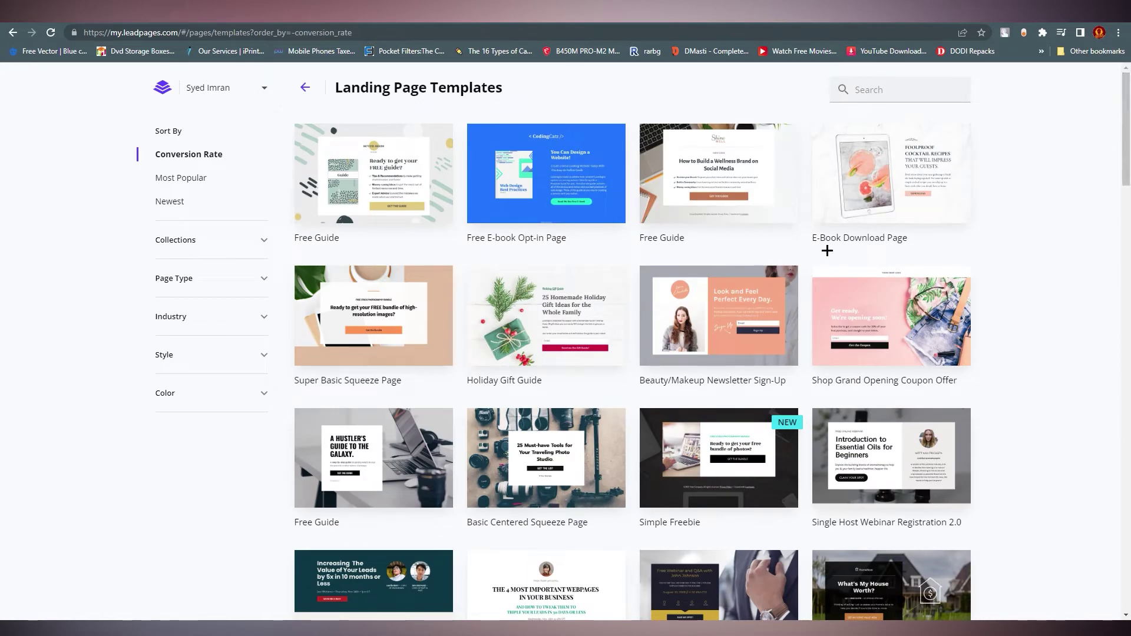
{"action": "mouse_move", "coordinate": [887, 183]}
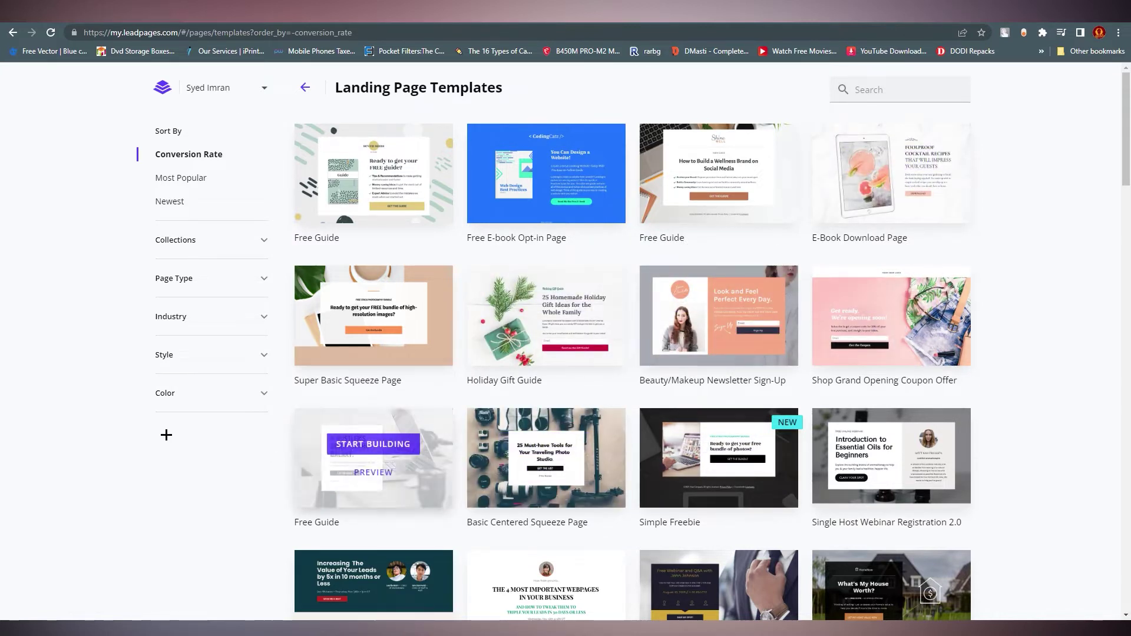
{"action": "mouse_move", "coordinate": [959, 572]}
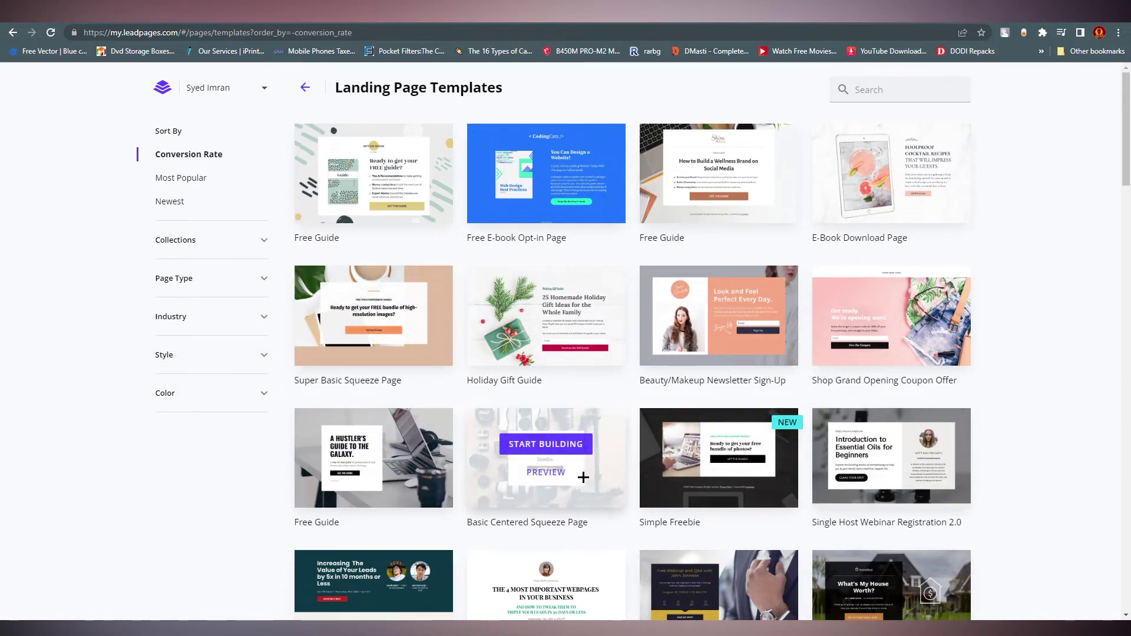
Preview the Basic Centered Squeeze Page template in desktop, then mobile, then desktop layout again.
{"action": "left_click", "coordinate": [551, 471]}
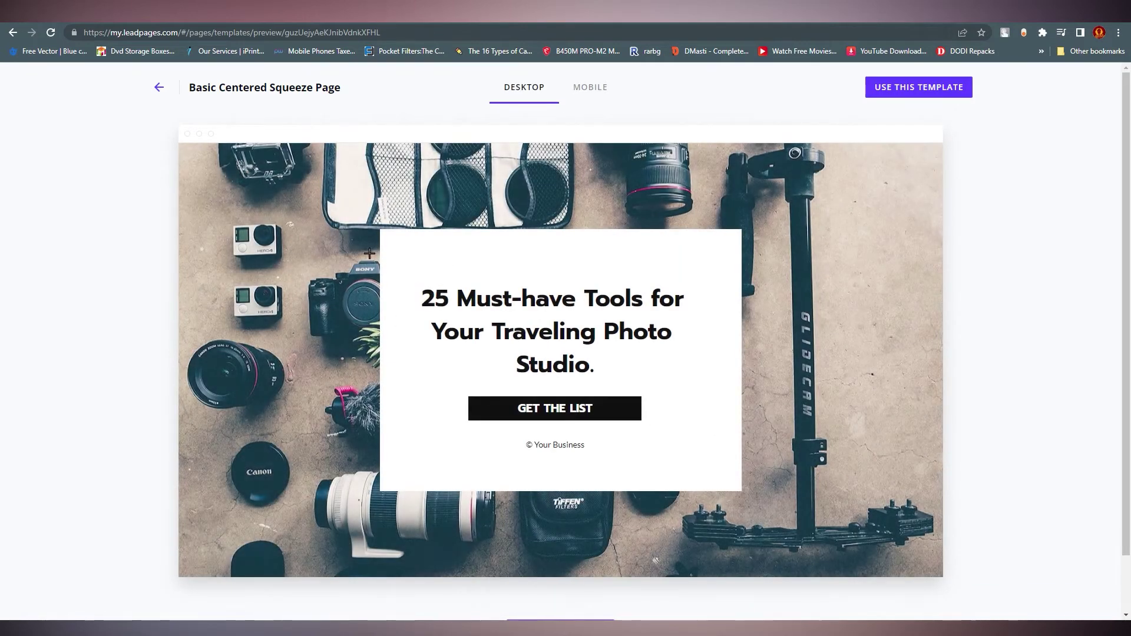
{"action": "scroll", "coordinate": [838, 313], "scroll_direction": "down", "scroll_amount": 1}
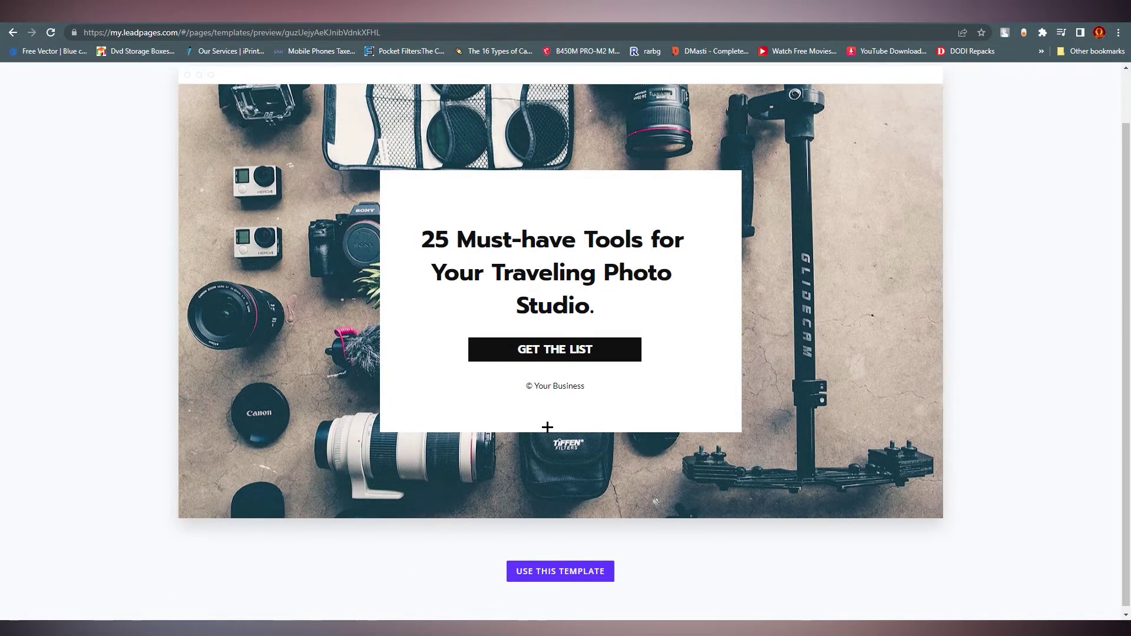
{"action": "scroll", "coordinate": [547, 426], "scroll_direction": "up", "scroll_amount": 1}
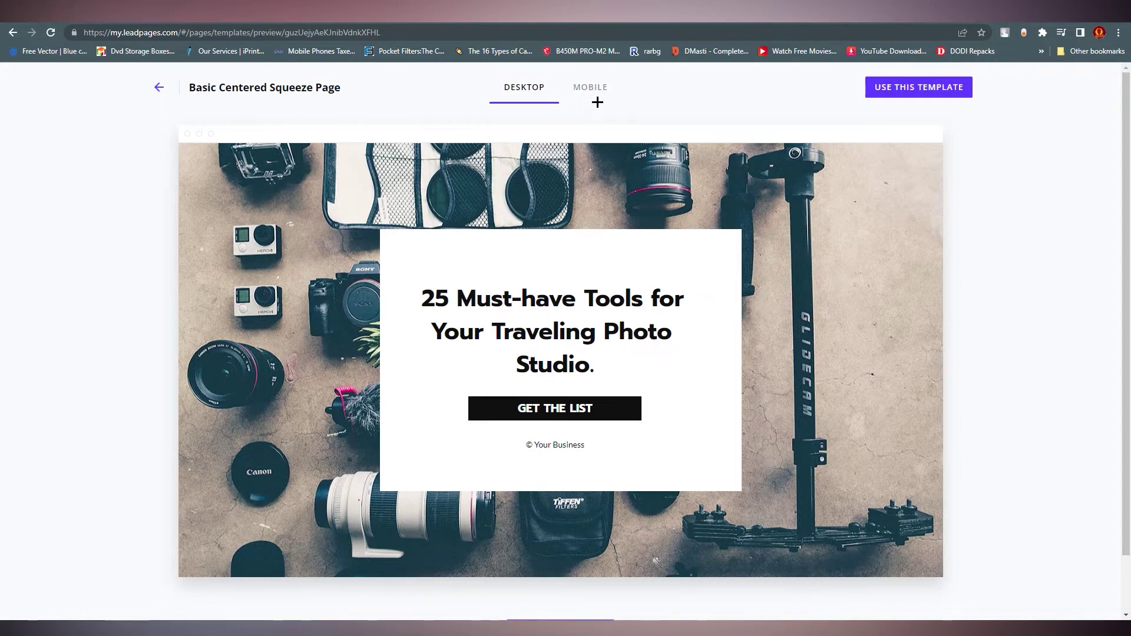
{"action": "left_click", "coordinate": [592, 88]}
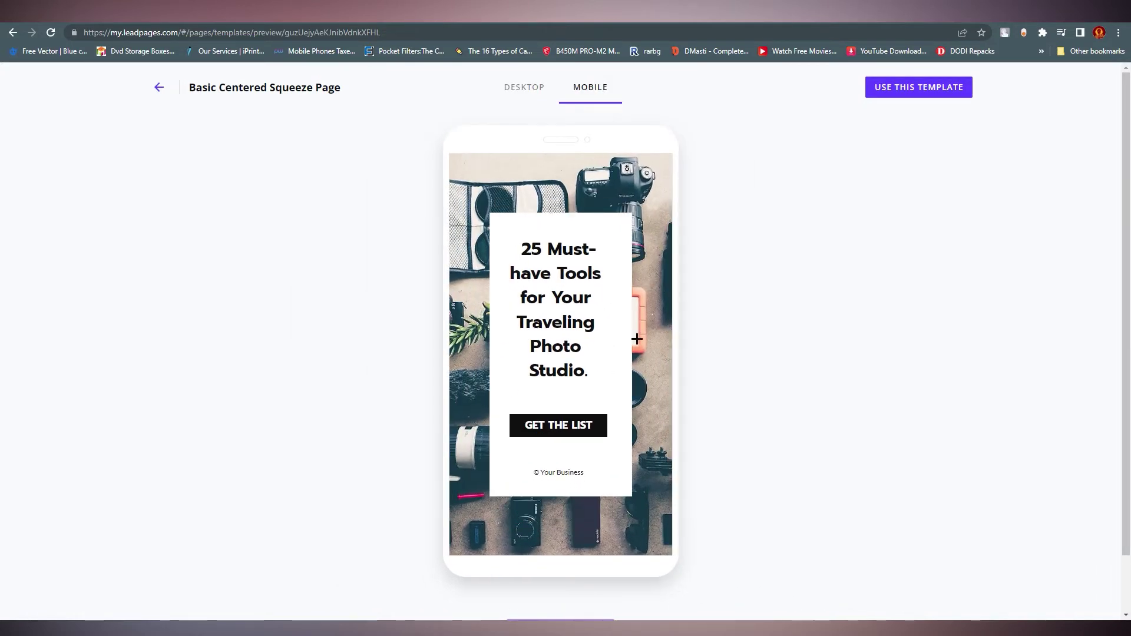
{"action": "scroll", "coordinate": [521, 386], "scroll_direction": "down", "scroll_amount": 1}
{"action": "scroll", "coordinate": [566, 406], "scroll_direction": "up", "scroll_amount": 1}
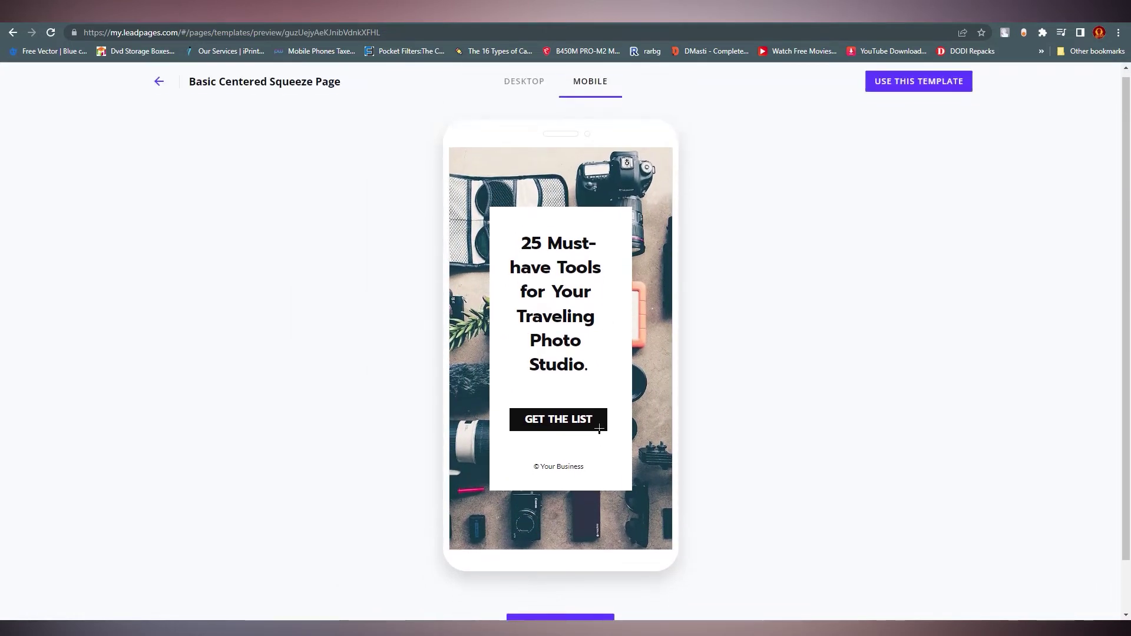
{"action": "scroll", "coordinate": [598, 424], "scroll_direction": "down", "scroll_amount": 1}
{"action": "scroll", "coordinate": [766, 265], "scroll_direction": "up", "scroll_amount": 1}
{"action": "scroll", "coordinate": [642, 239], "scroll_direction": "down", "scroll_amount": 1}
{"action": "scroll", "coordinate": [513, 253], "scroll_direction": "up", "scroll_amount": 1}
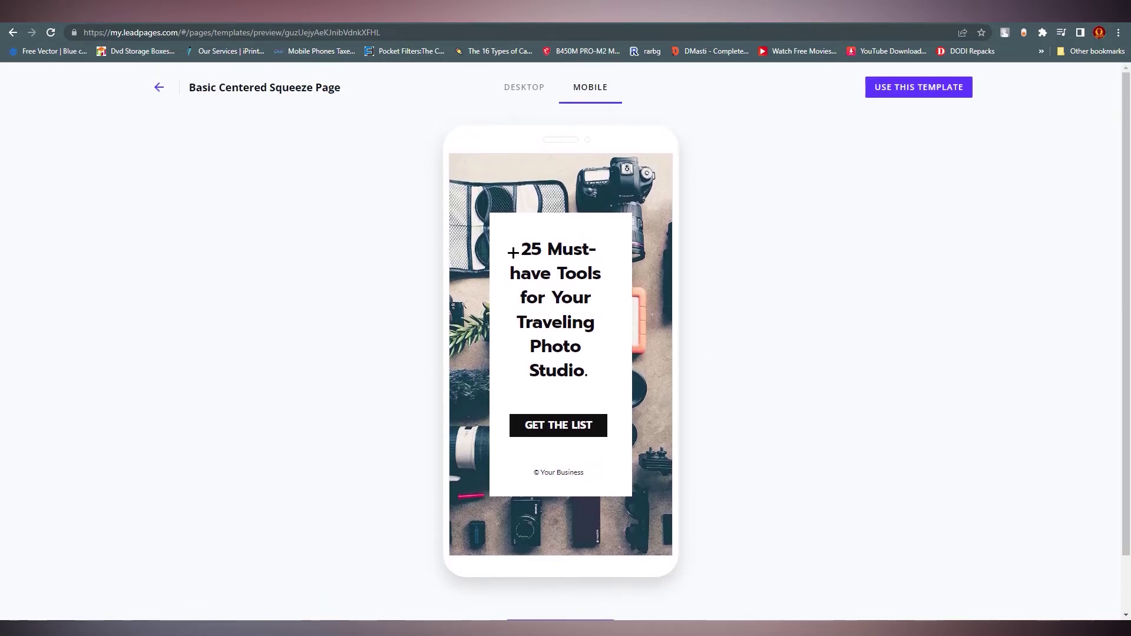
{"action": "left_click", "coordinate": [521, 94]}
{"action": "scroll", "coordinate": [562, 459], "scroll_direction": "down", "scroll_amount": 1}
Use the Basic Centered Squeeze Page template and continue the page name with 'D' for Creative Demo.
{"action": "left_click", "coordinate": [560, 566]}
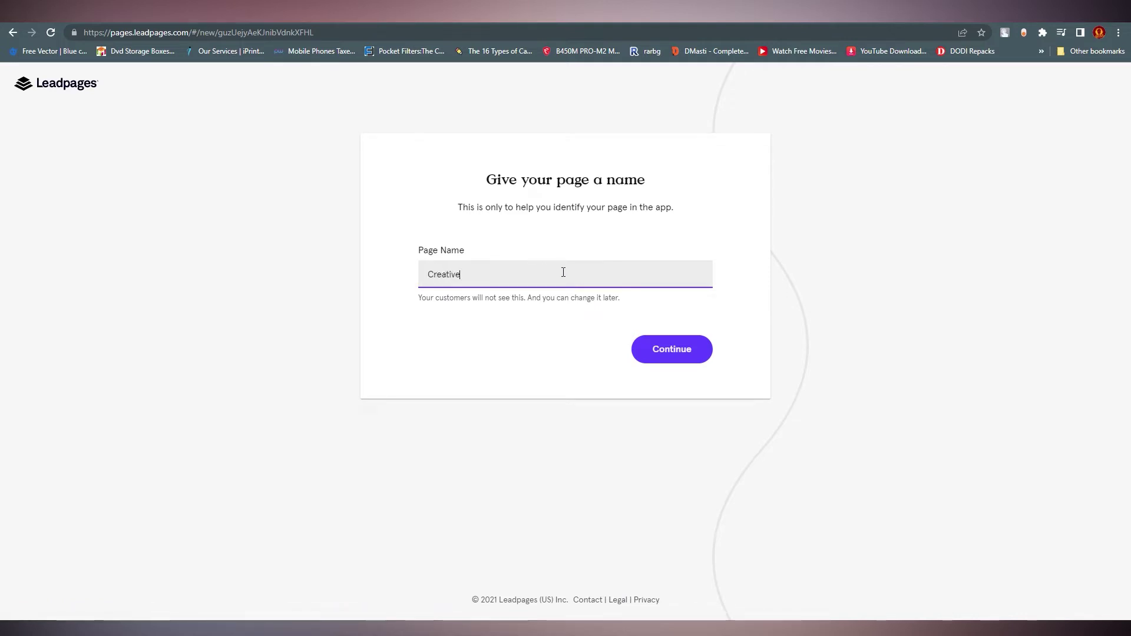
{"action": "type", "text": "Demo Landing Page"}
Confirm the page name to enter the editor, then open and dismiss the CTA section's Add Section menu.
{"action": "key", "text": "Return"}
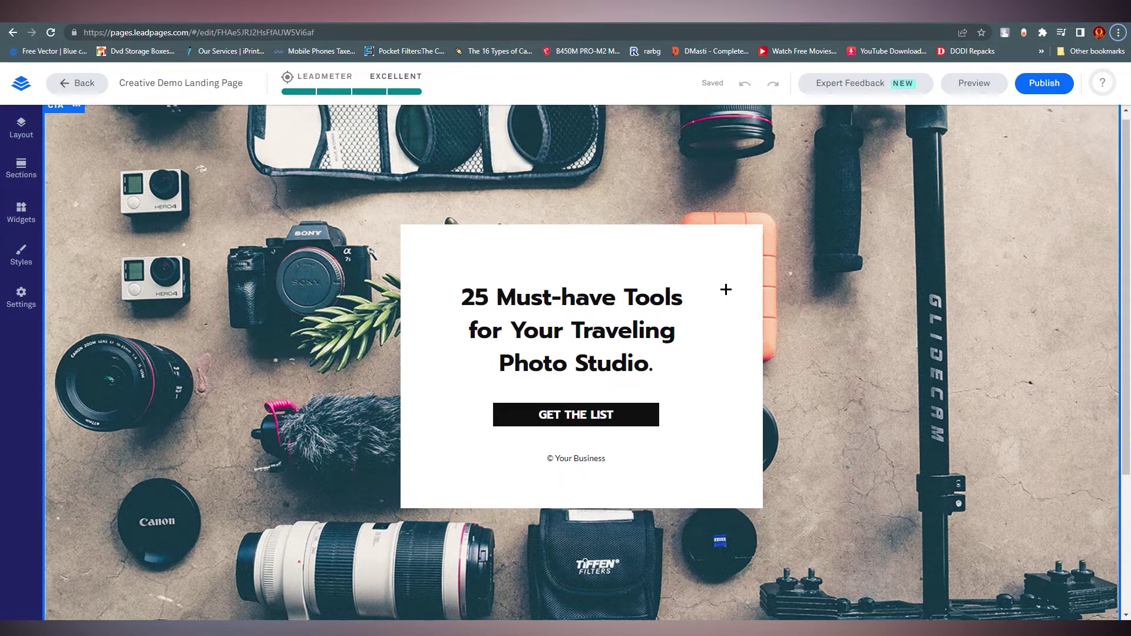
{"action": "scroll", "coordinate": [724, 288], "scroll_direction": "down", "scroll_amount": 3}
{"action": "scroll", "coordinate": [853, 399], "scroll_direction": "up", "scroll_amount": 3}
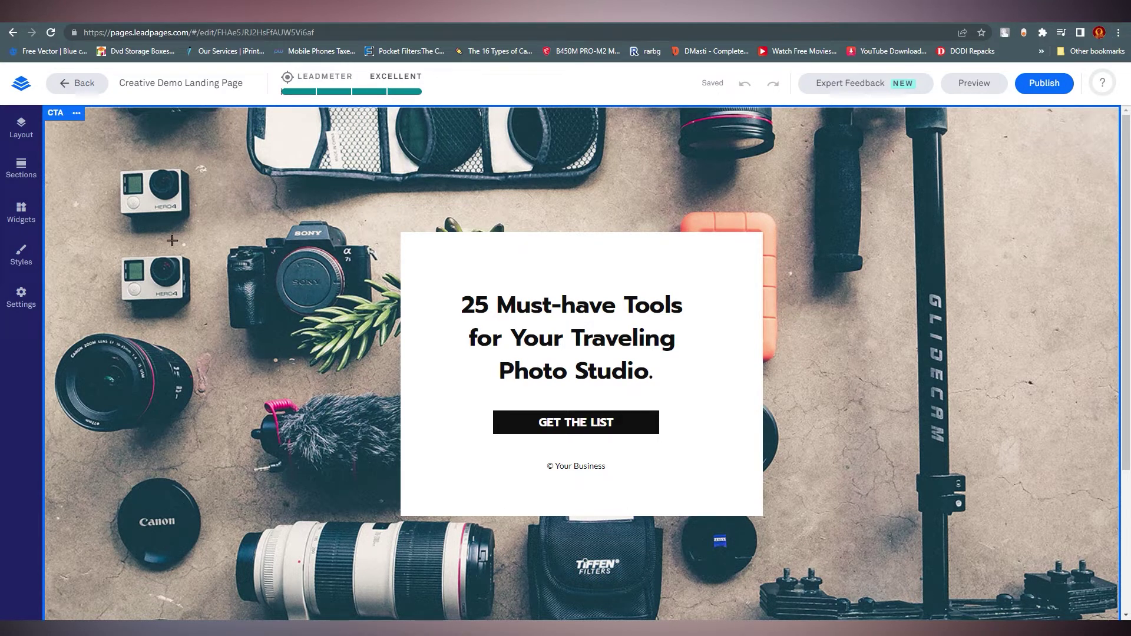
{"action": "left_click", "coordinate": [77, 113]}
{"action": "mouse_move", "coordinate": [136, 145]}
{"action": "left_click", "coordinate": [77, 113]}
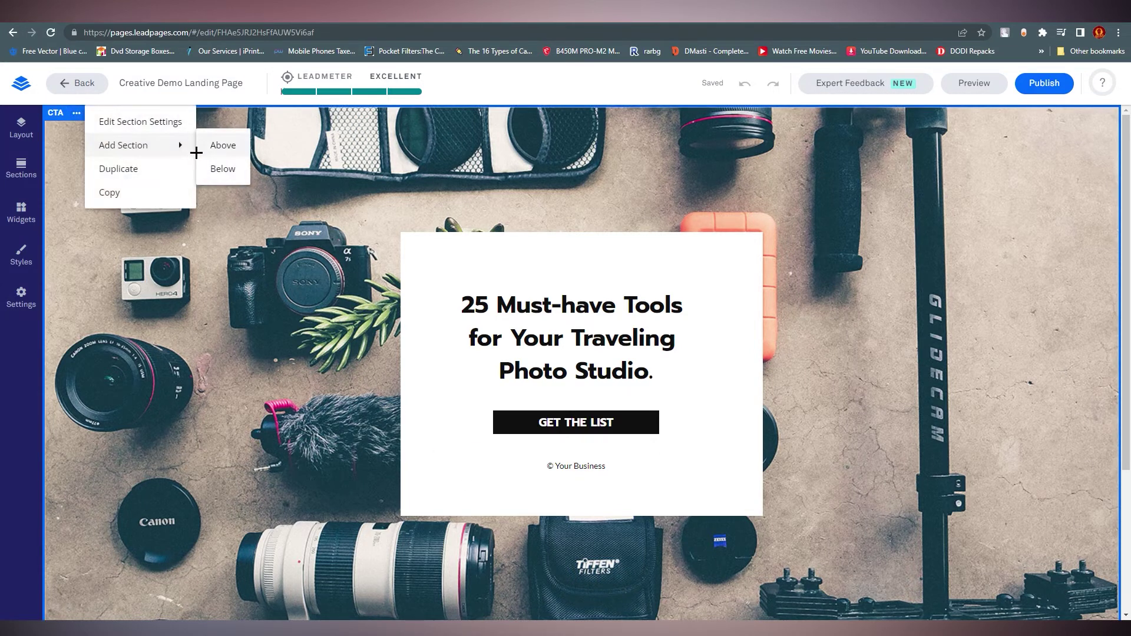
{"action": "left_click", "coordinate": [223, 169]}
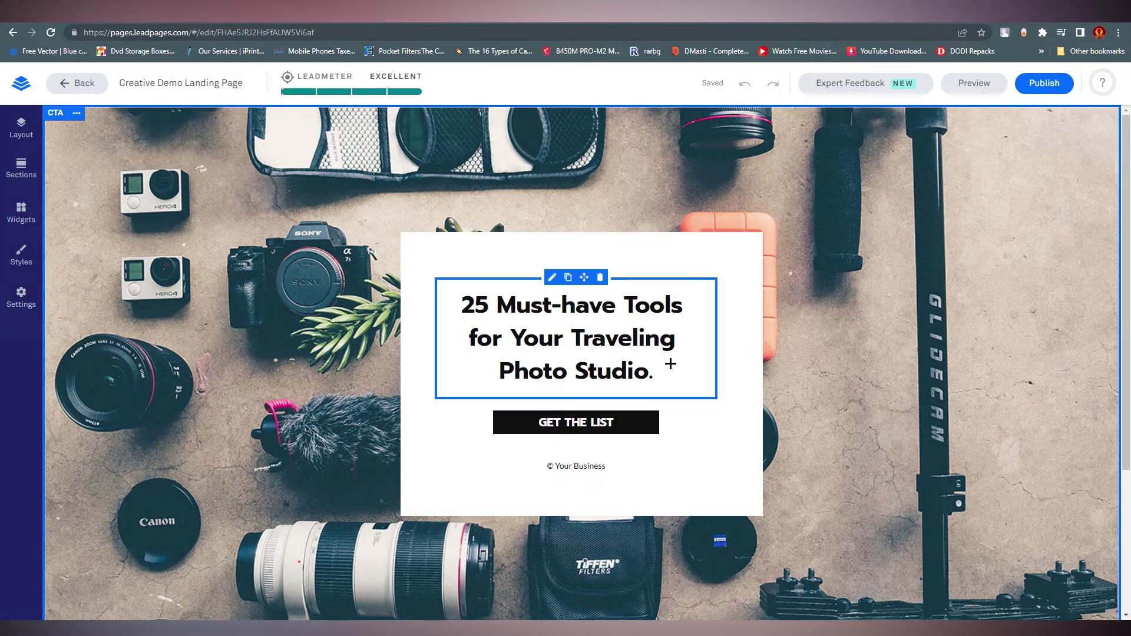
{"action": "left_click", "coordinate": [576, 355]}
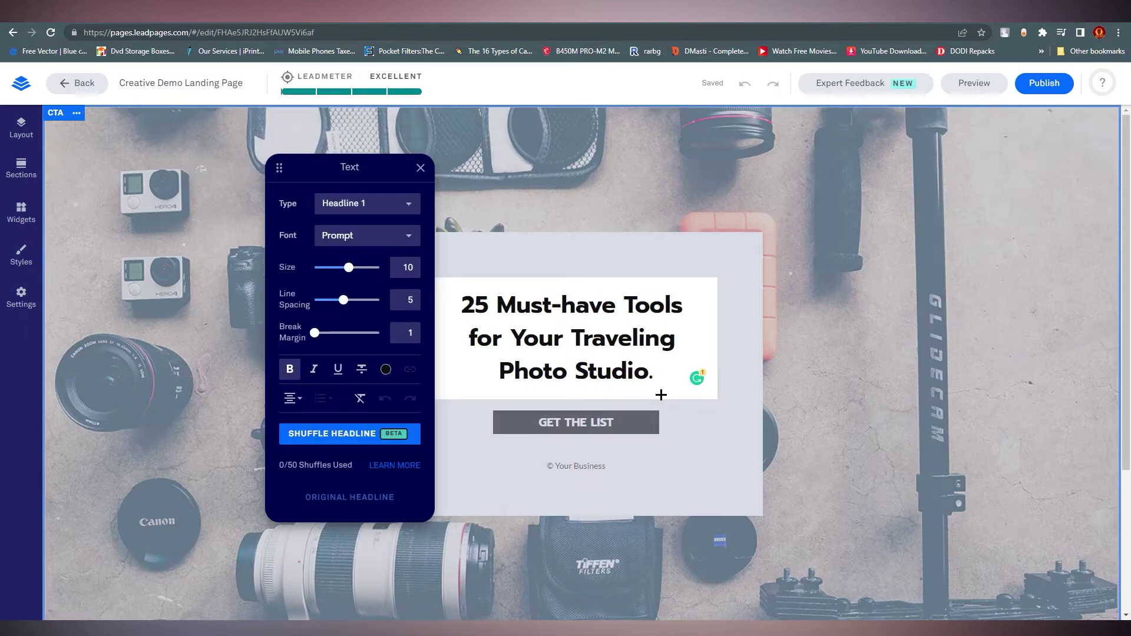
{"action": "left_click_drag", "start_coordinate": [648, 372], "coordinate": [404, 301]}
{"action": "left_click", "coordinate": [377, 204]}
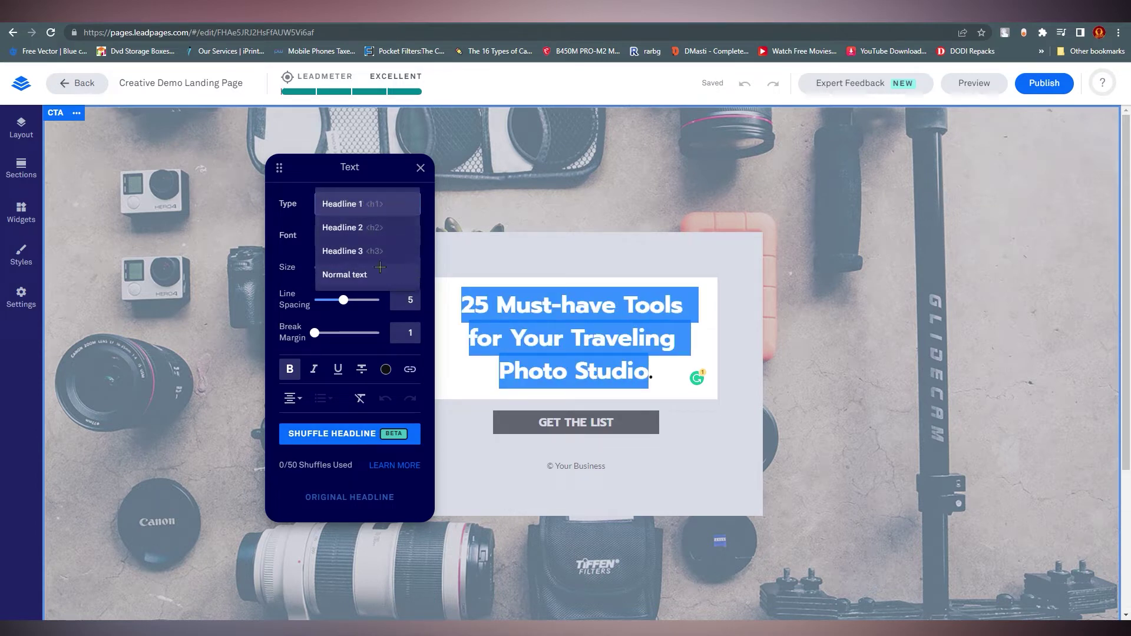
{"action": "left_click", "coordinate": [503, 272]}
{"action": "left_click", "coordinate": [397, 245]}
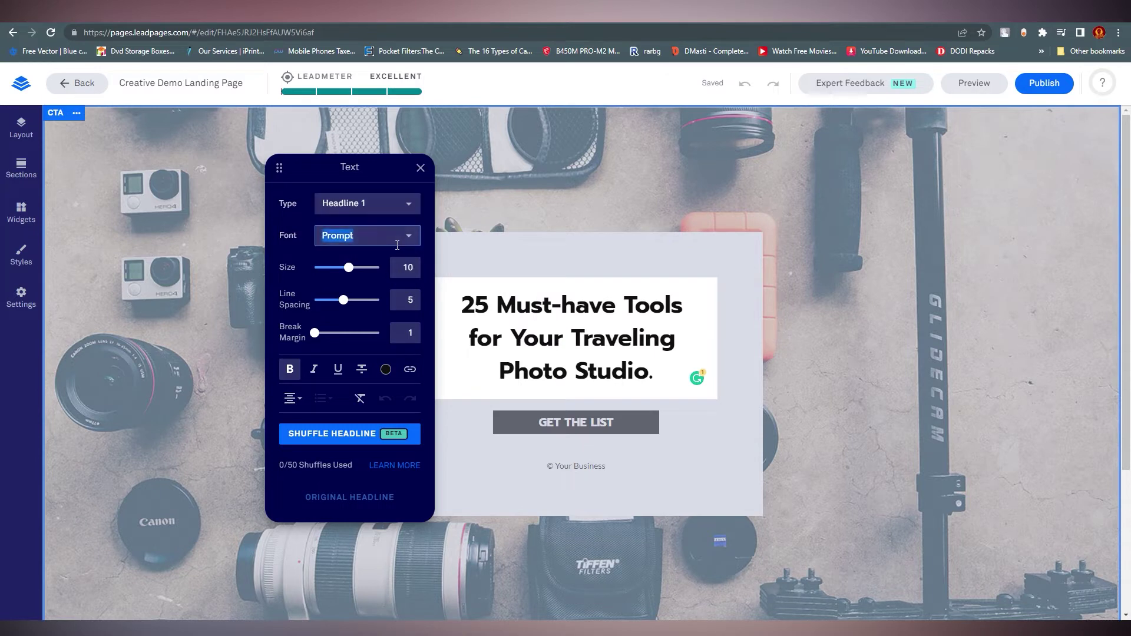
{"action": "left_click", "coordinate": [410, 236]}
{"action": "scroll", "coordinate": [383, 390], "scroll_direction": "down", "scroll_amount": 3}
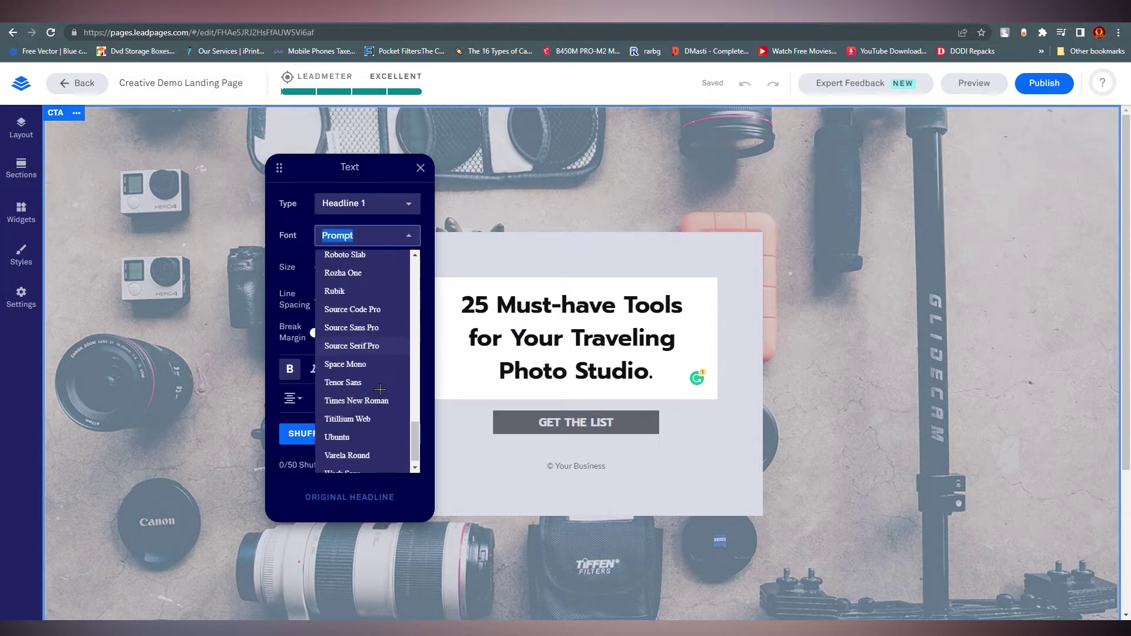
{"action": "scroll", "coordinate": [383, 390], "scroll_direction": "up", "scroll_amount": 6}
{"action": "scroll", "coordinate": [383, 390], "scroll_direction": "down", "scroll_amount": 3}
{"action": "left_click", "coordinate": [487, 285]}
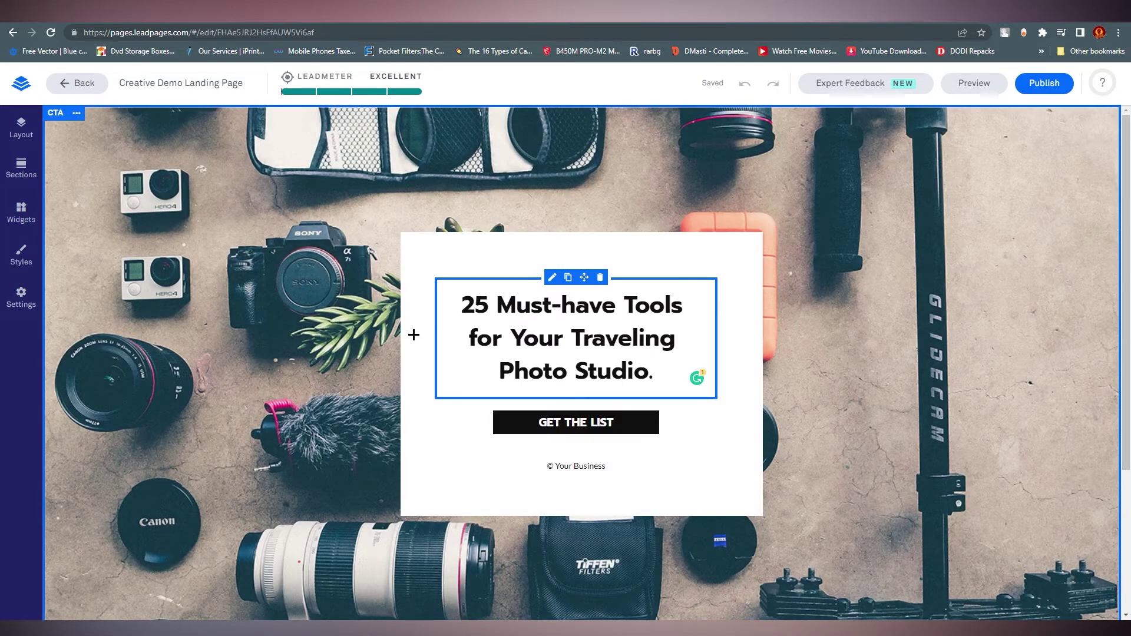
{"action": "left_click", "coordinate": [551, 303]}
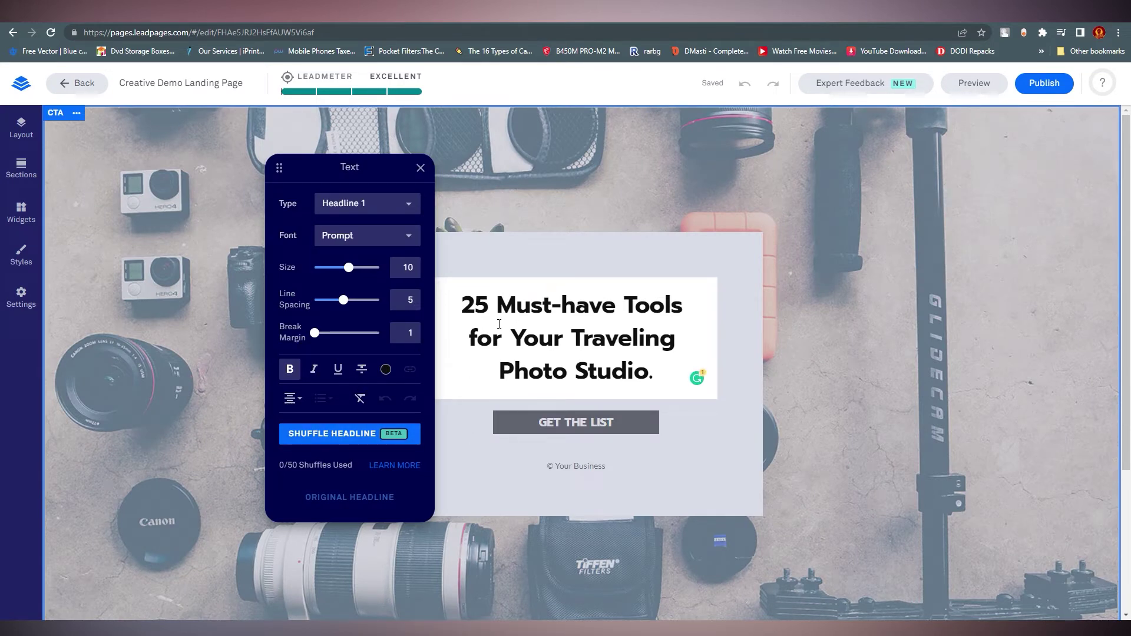
{"action": "left_click", "coordinate": [600, 429]}
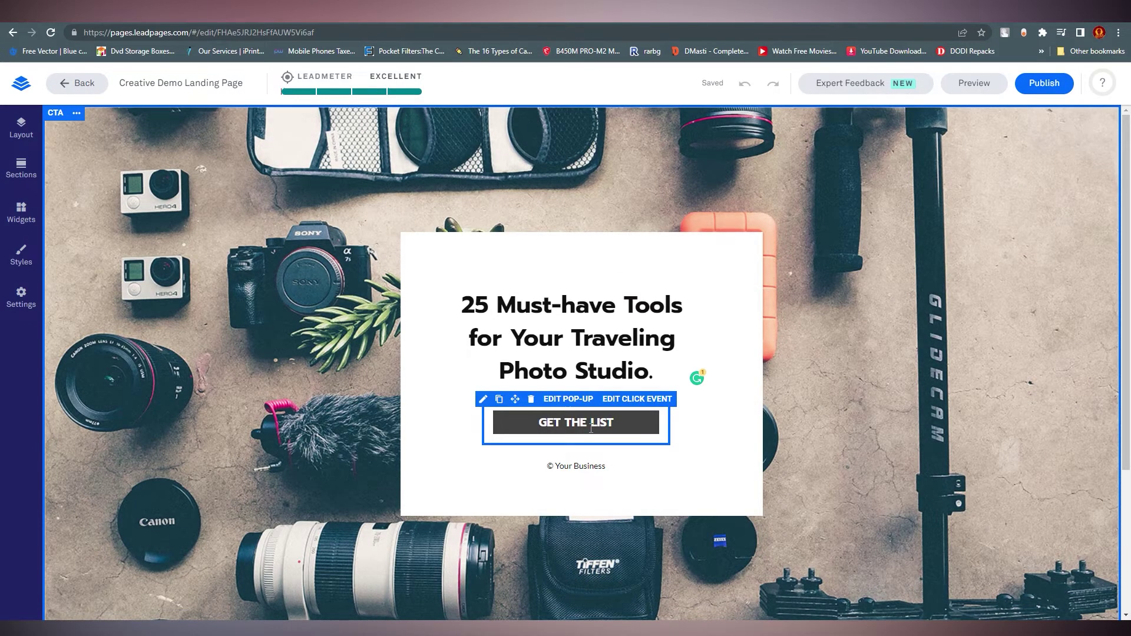
{"action": "left_click", "coordinate": [613, 425]}
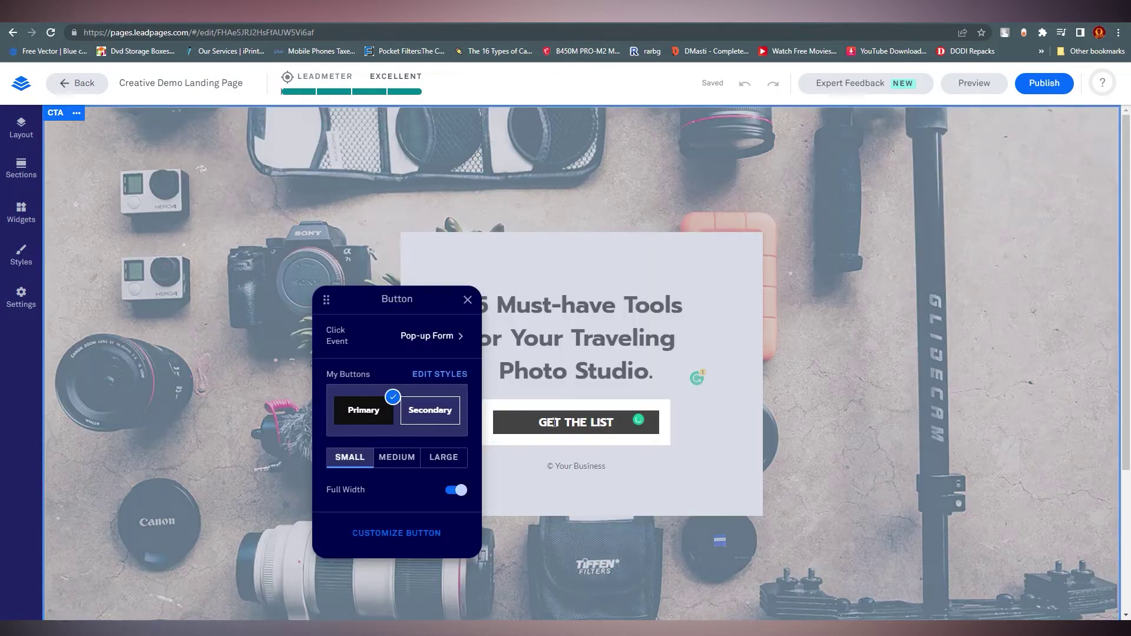
{"action": "left_click", "coordinate": [433, 415]}
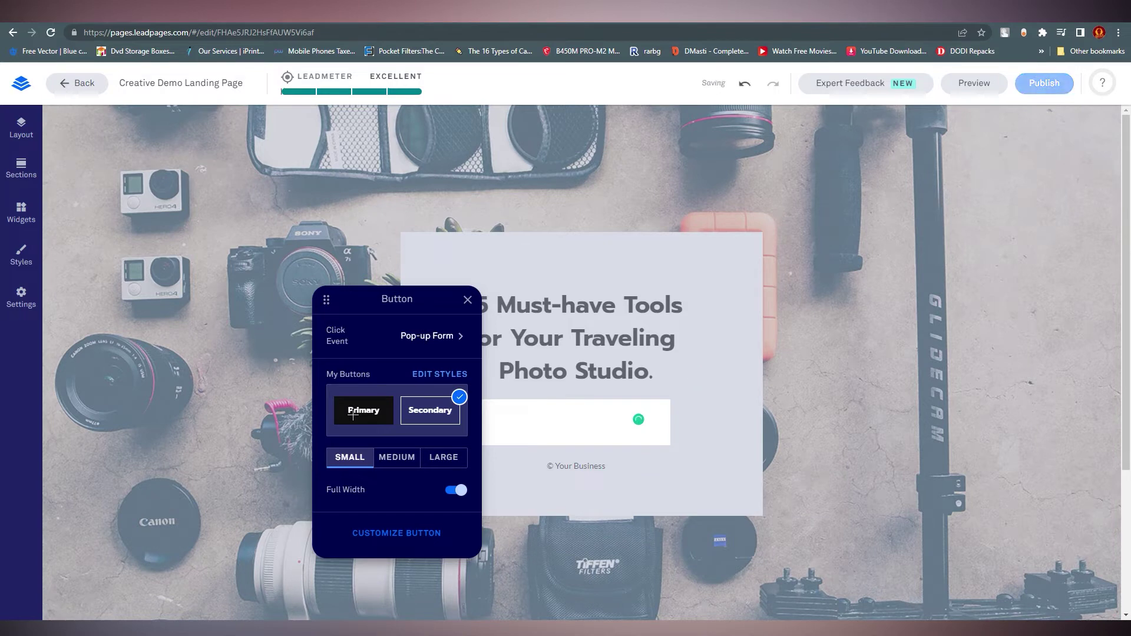
{"action": "left_click", "coordinate": [377, 407]}
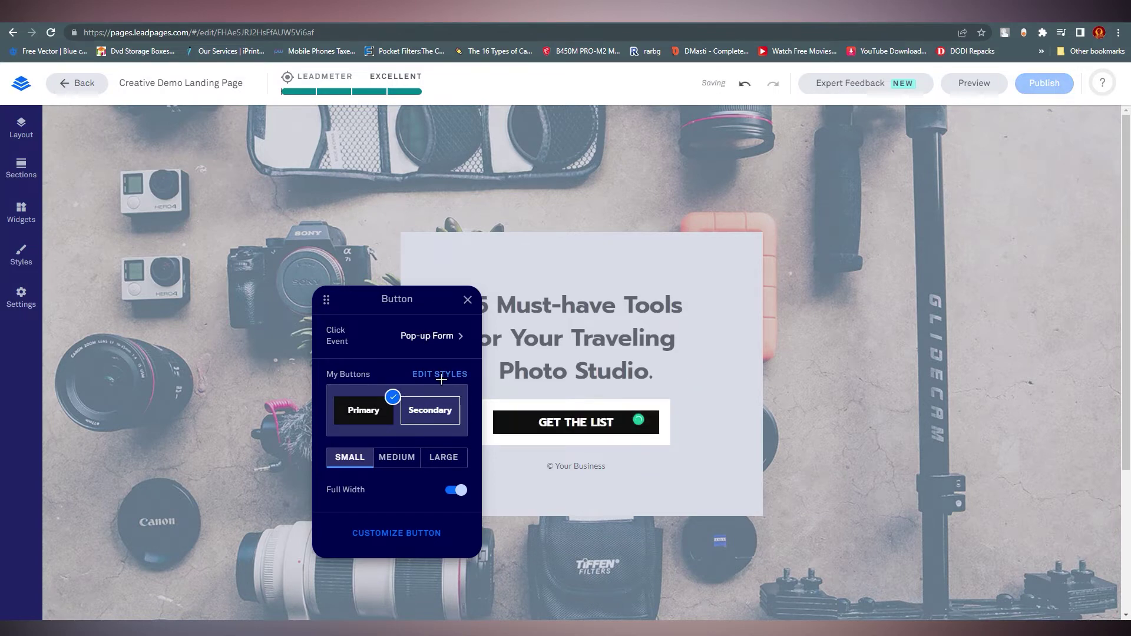
{"action": "left_click", "coordinate": [440, 374]}
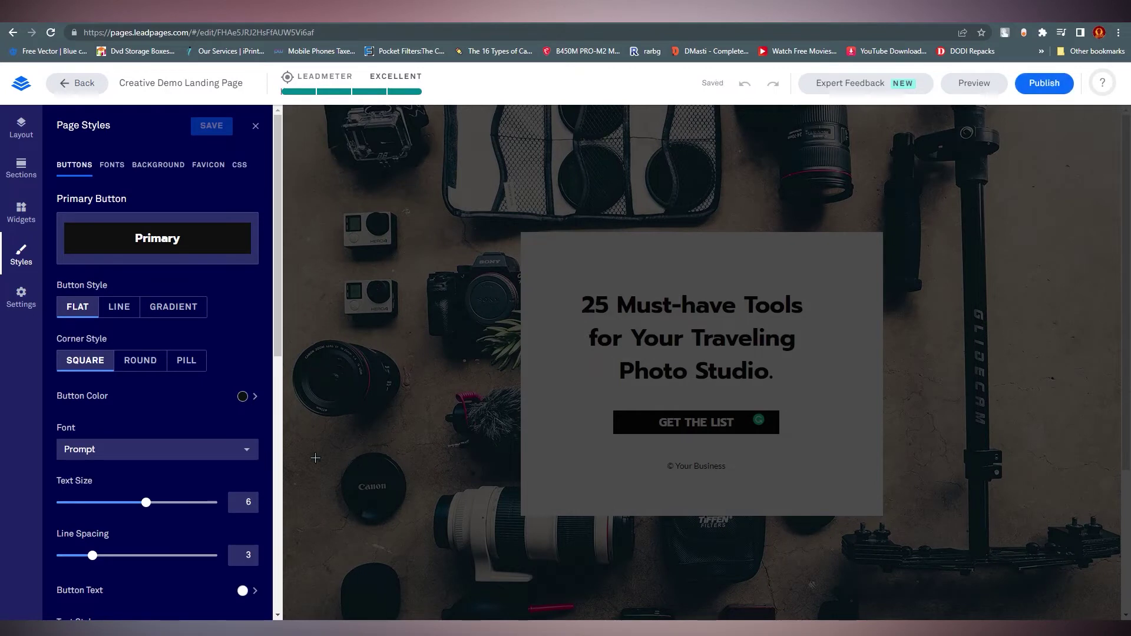
{"action": "left_click", "coordinate": [253, 124]}
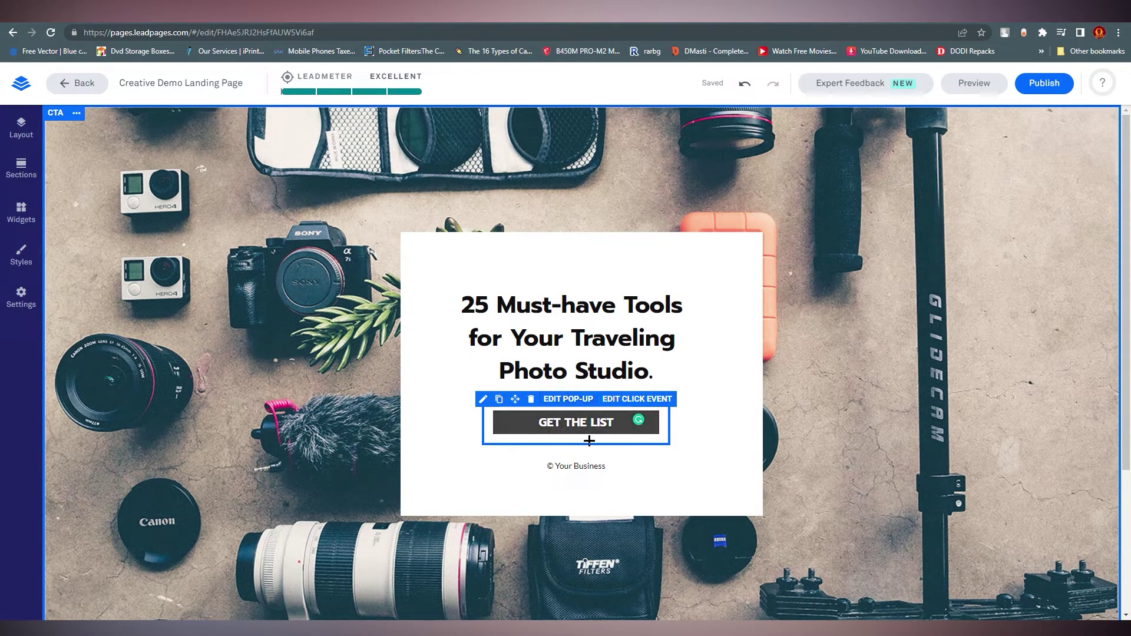
{"action": "left_click", "coordinate": [572, 398]}
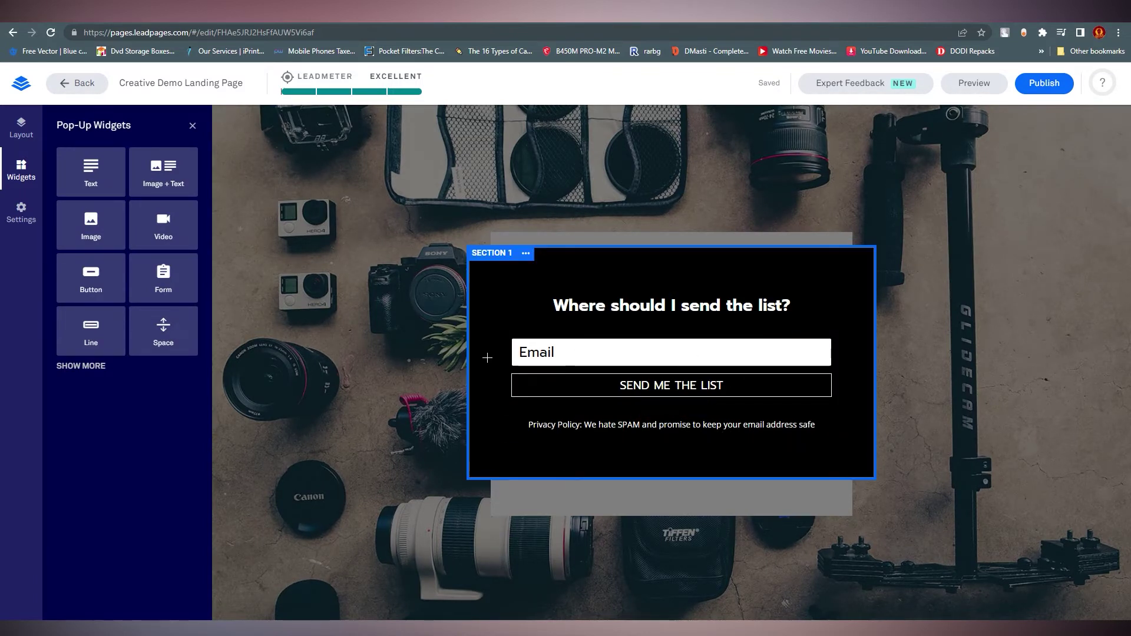
{"action": "left_click_drag", "start_coordinate": [585, 302], "coordinate": [790, 306]}
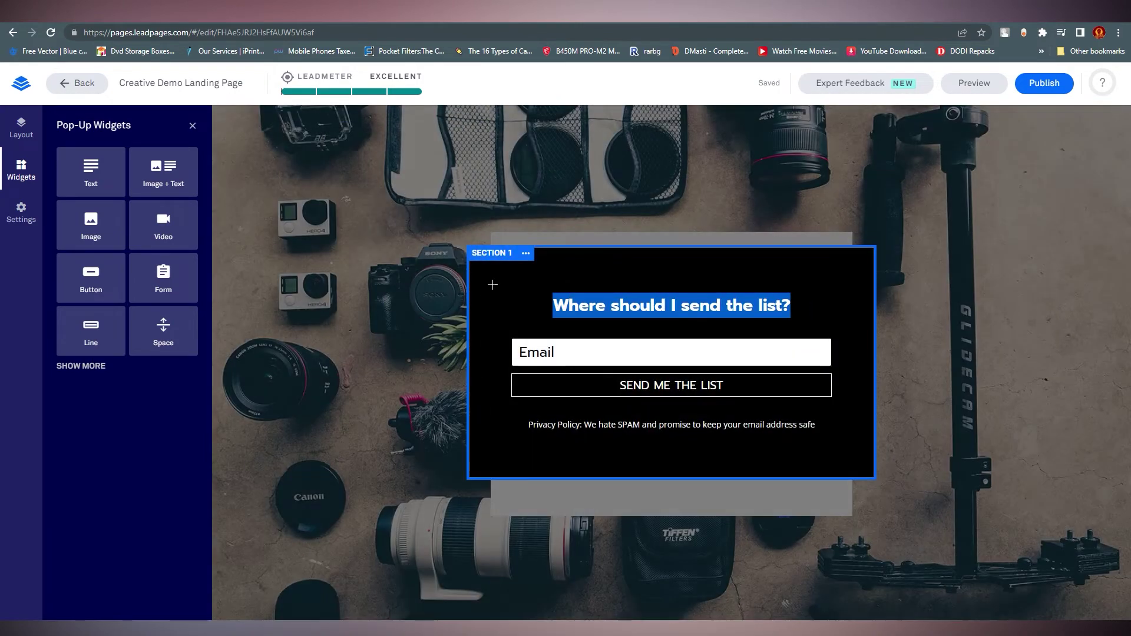
{"action": "left_click", "coordinate": [492, 284]}
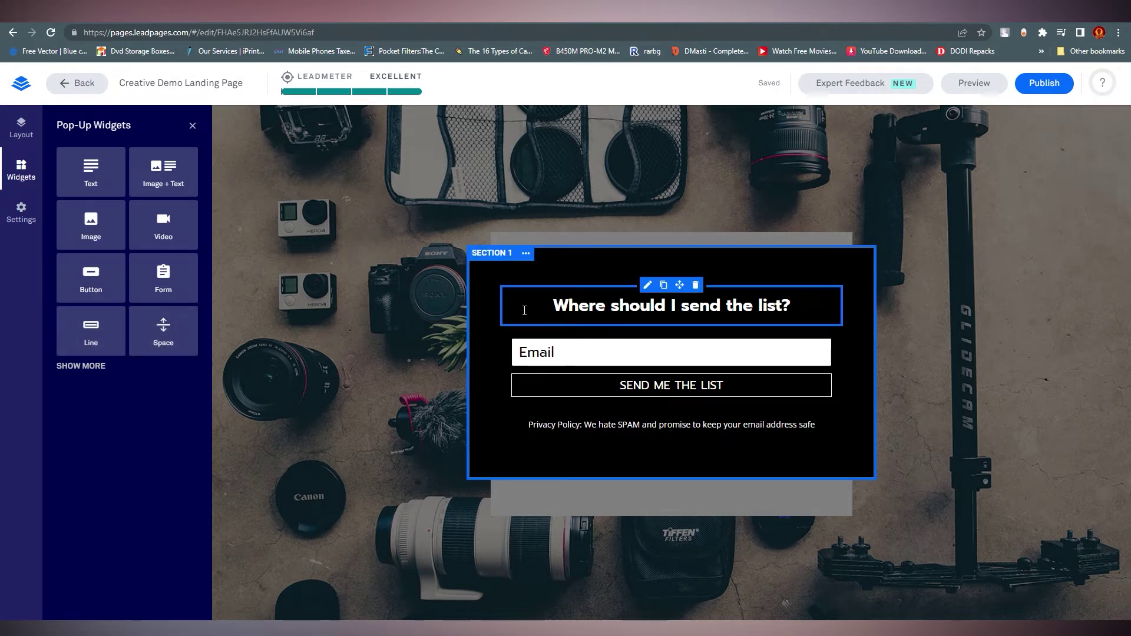
{"action": "left_click", "coordinate": [358, 235]}
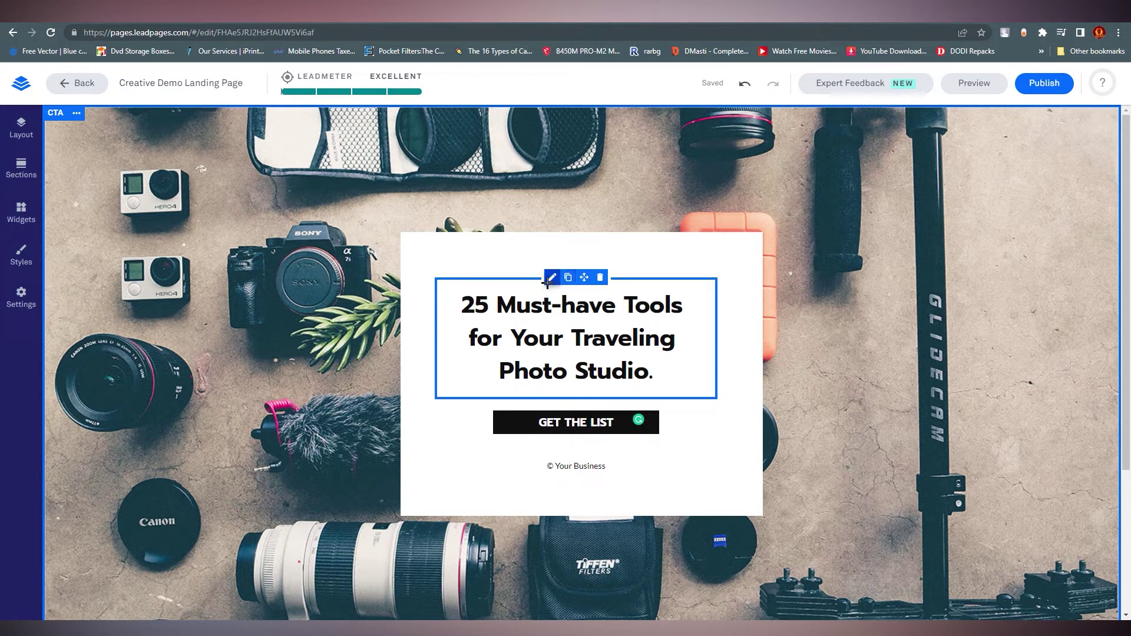
Leave the headline text settings and show the Page Layout outline listing only the CTA section.
{"action": "left_click", "coordinate": [551, 278]}
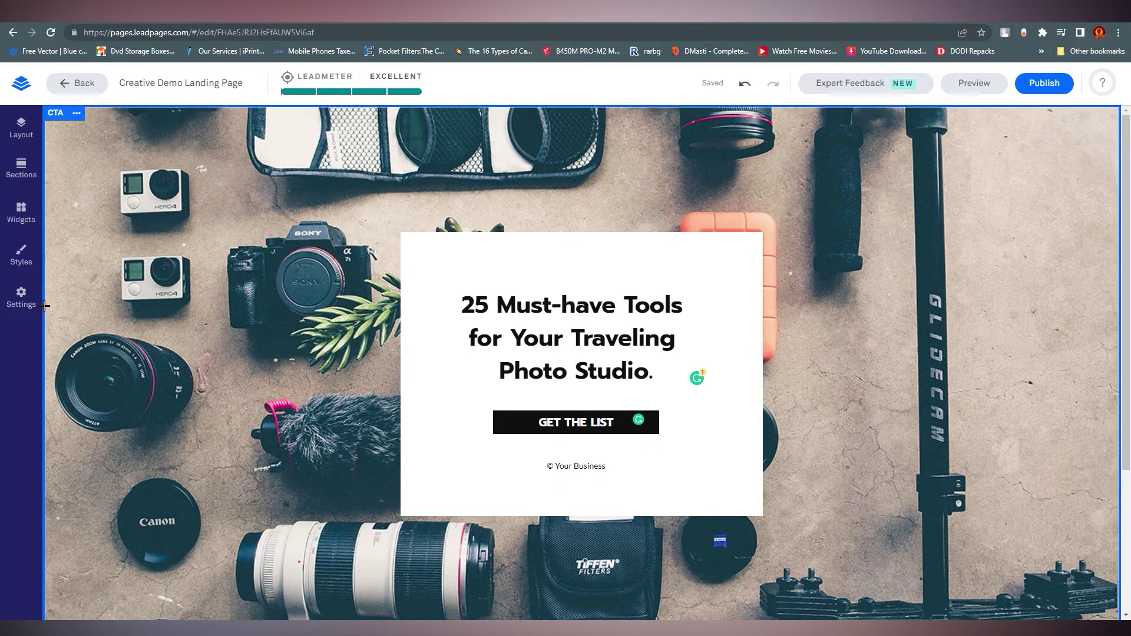
{"action": "left_click", "coordinate": [22, 124]}
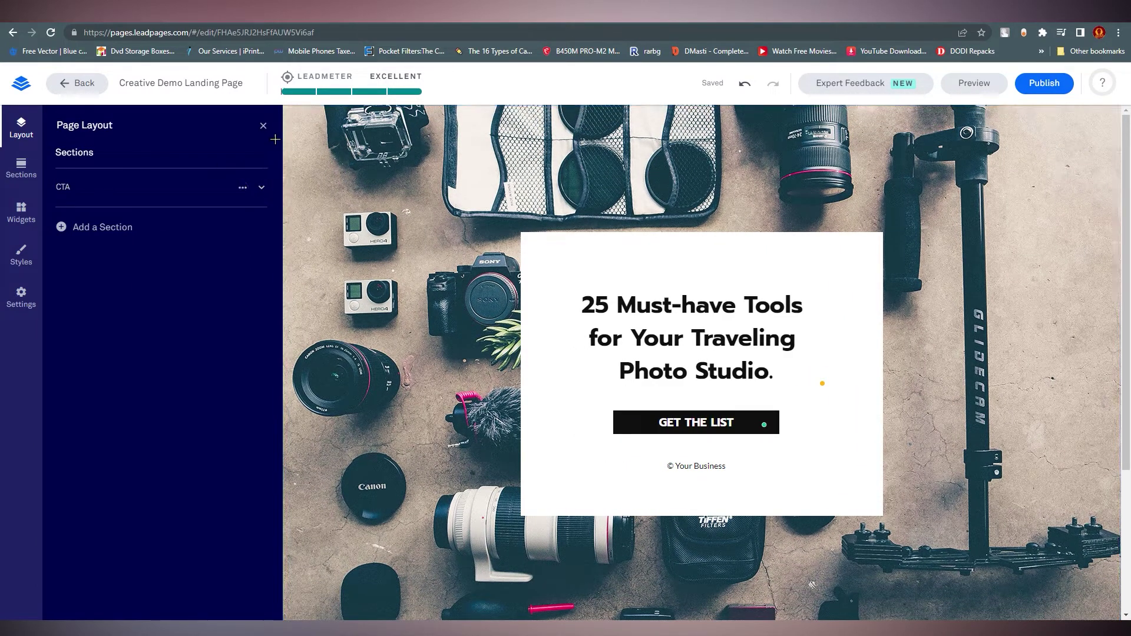
{"action": "left_click", "coordinate": [242, 187]}
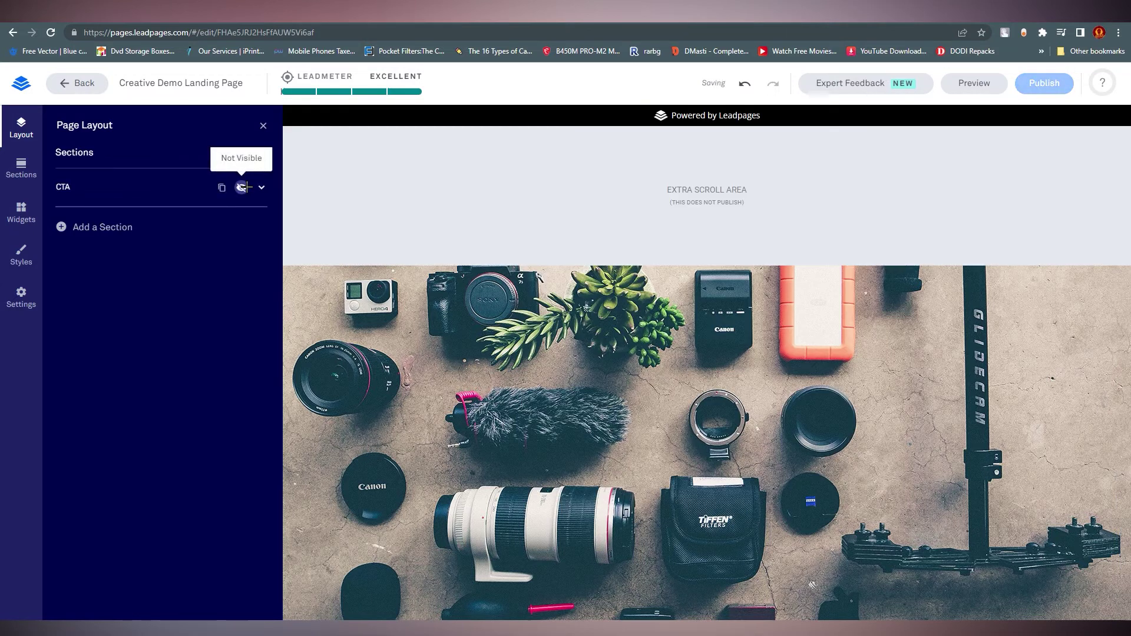
{"action": "left_click", "coordinate": [243, 187]}
{"action": "left_click", "coordinate": [242, 188]}
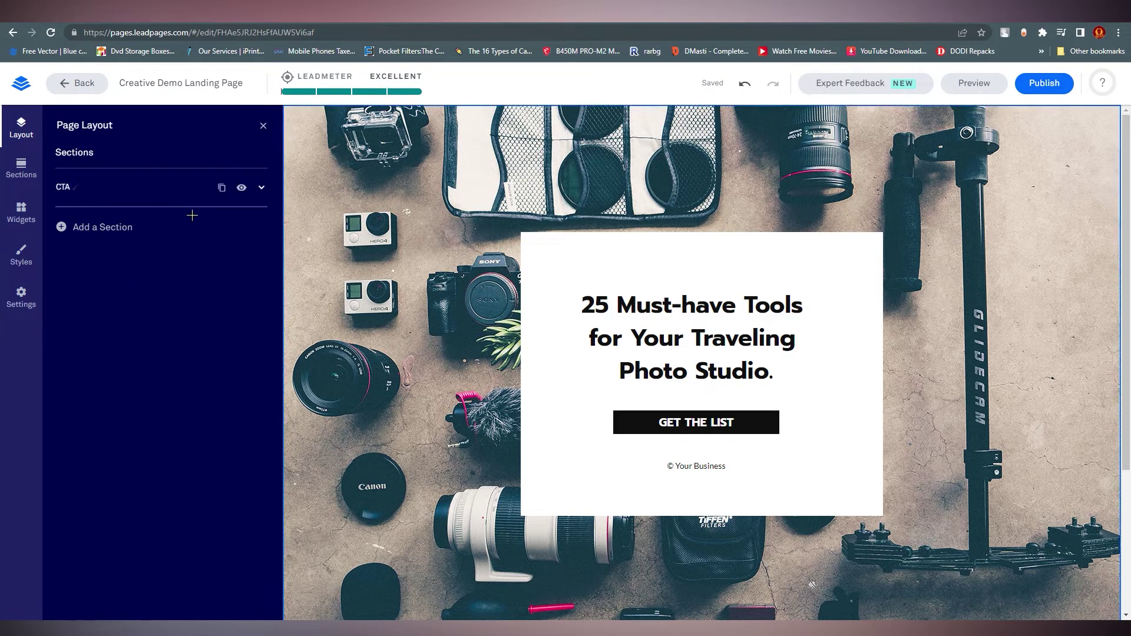
Add the Meet Lynn About section and switch it to the image-left, text-right layout.
{"action": "left_click", "coordinate": [94, 227]}
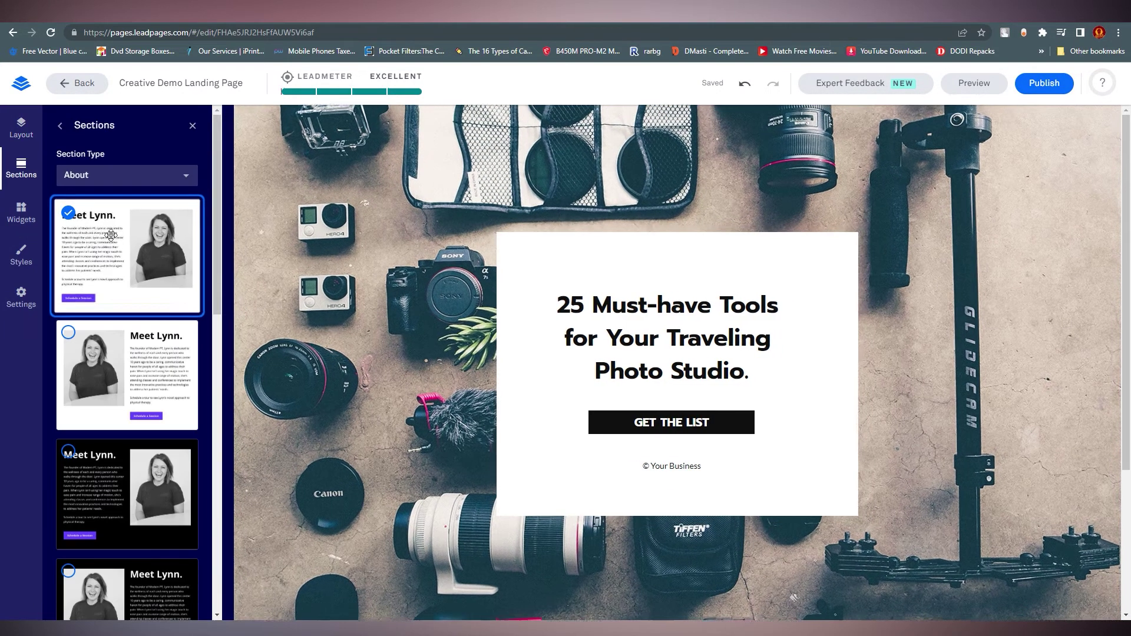
{"action": "left_click", "coordinate": [127, 254]}
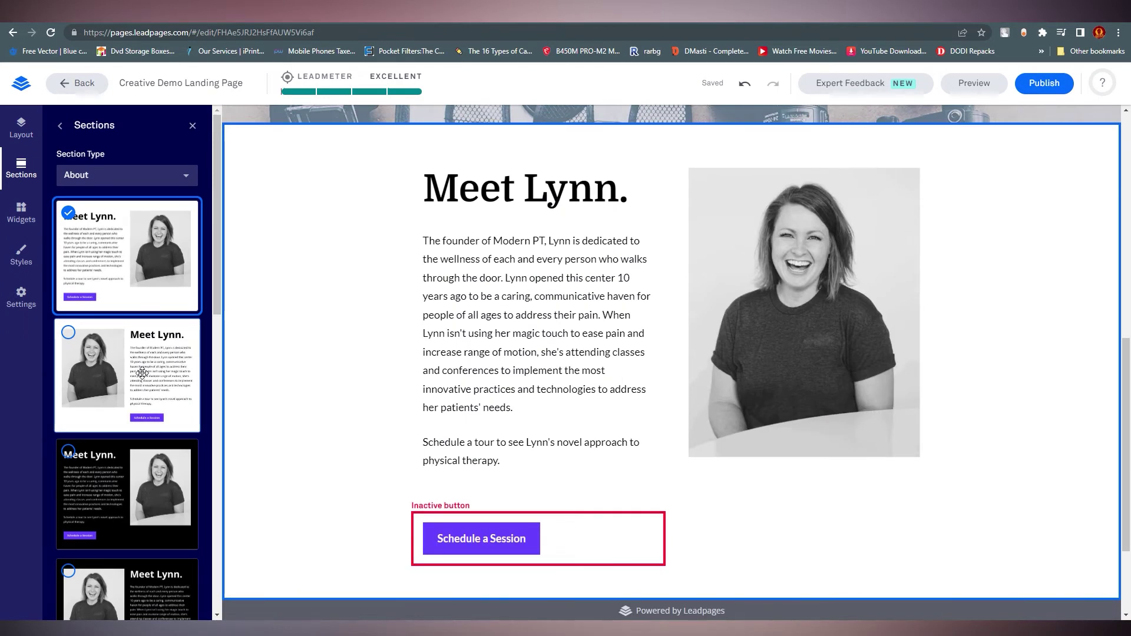
{"action": "left_click", "coordinate": [142, 373]}
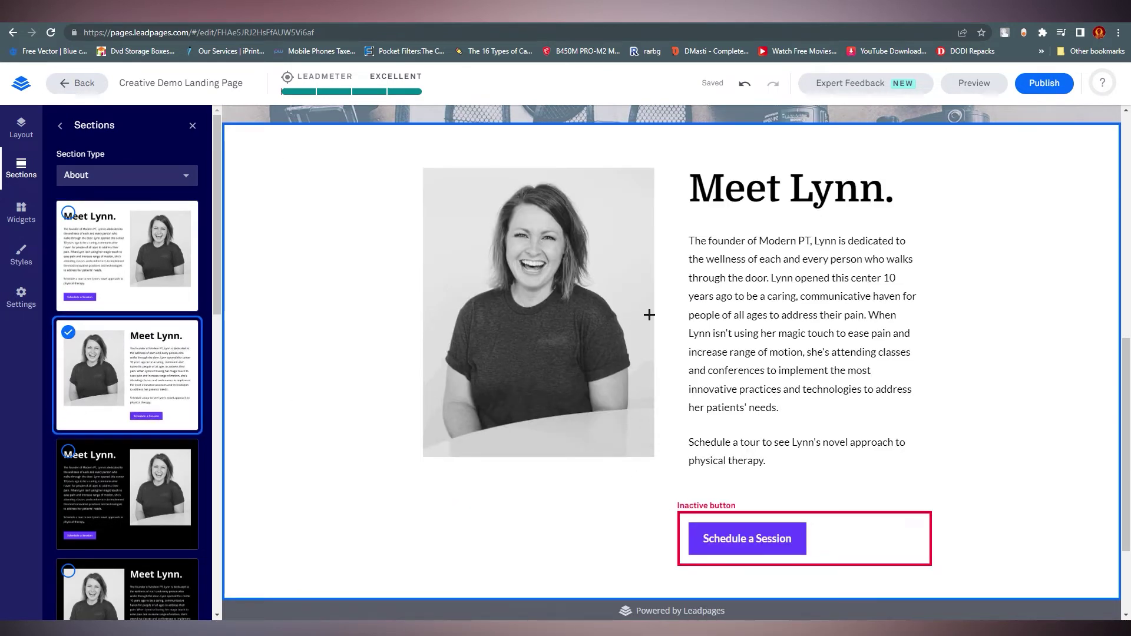
{"action": "scroll", "coordinate": [257, 301], "scroll_direction": "up", "scroll_amount": 7}
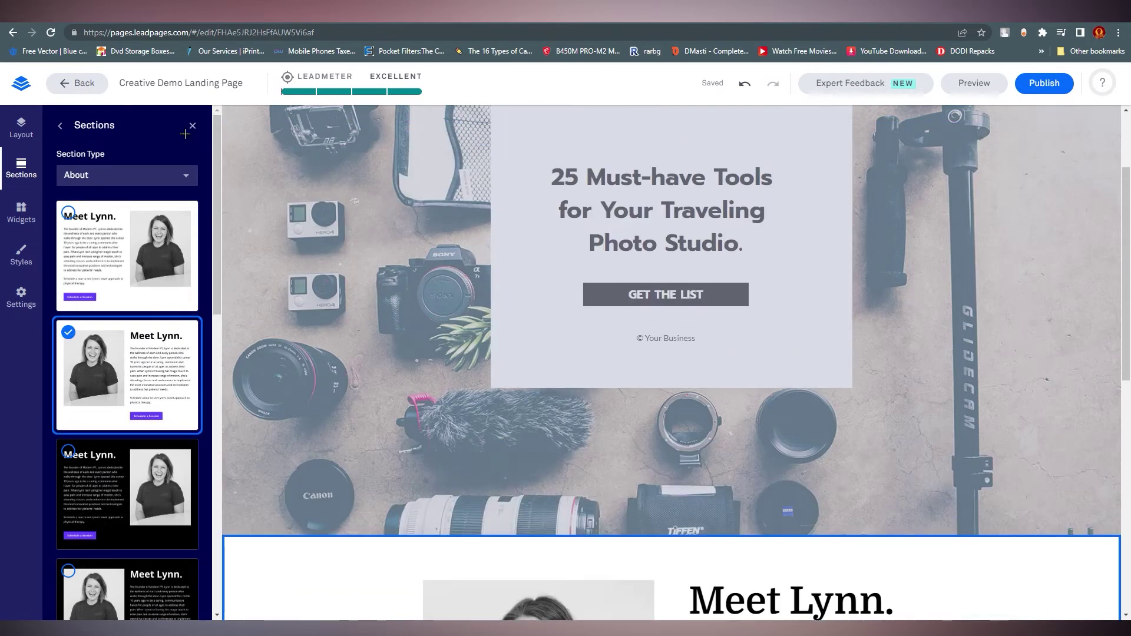
In the section outline, move About 1 above CTA, then delete it.
{"action": "left_click", "coordinate": [59, 125]}
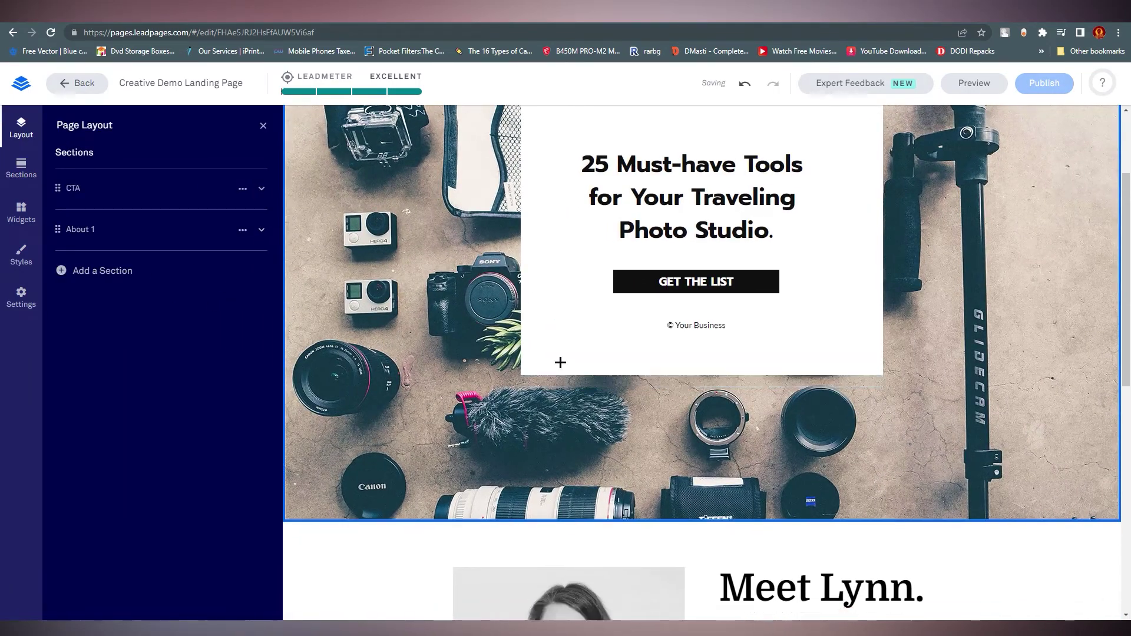
{"action": "scroll", "coordinate": [648, 389], "scroll_direction": "down", "scroll_amount": 7}
{"action": "scroll", "coordinate": [619, 361], "scroll_direction": "up", "scroll_amount": 8}
{"action": "scroll", "coordinate": [618, 361], "scroll_direction": "down", "scroll_amount": 2}
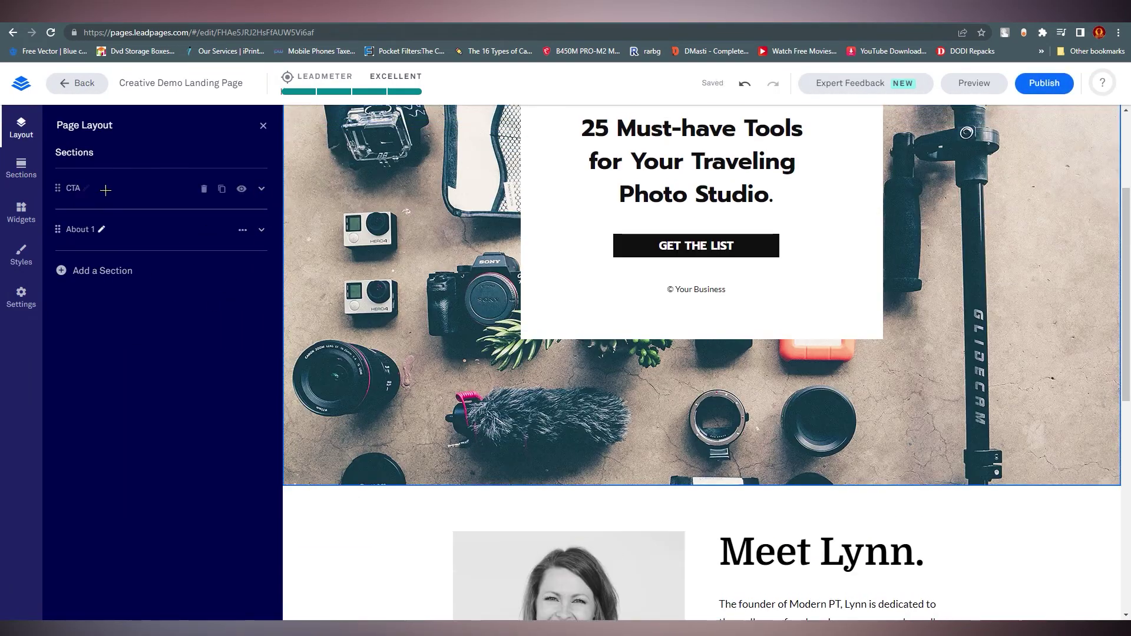
{"action": "mouse_move", "coordinate": [76, 187]}
{"action": "mouse_move", "coordinate": [108, 218]}
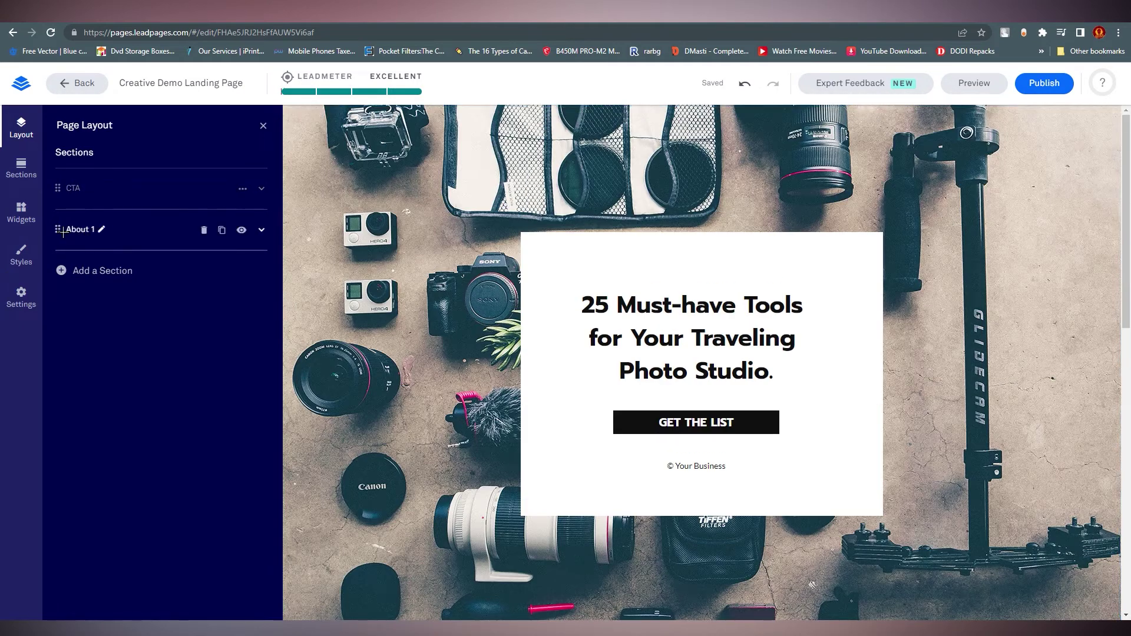
{"action": "left_click_drag", "start_coordinate": [63, 233], "coordinate": [151, 240]}
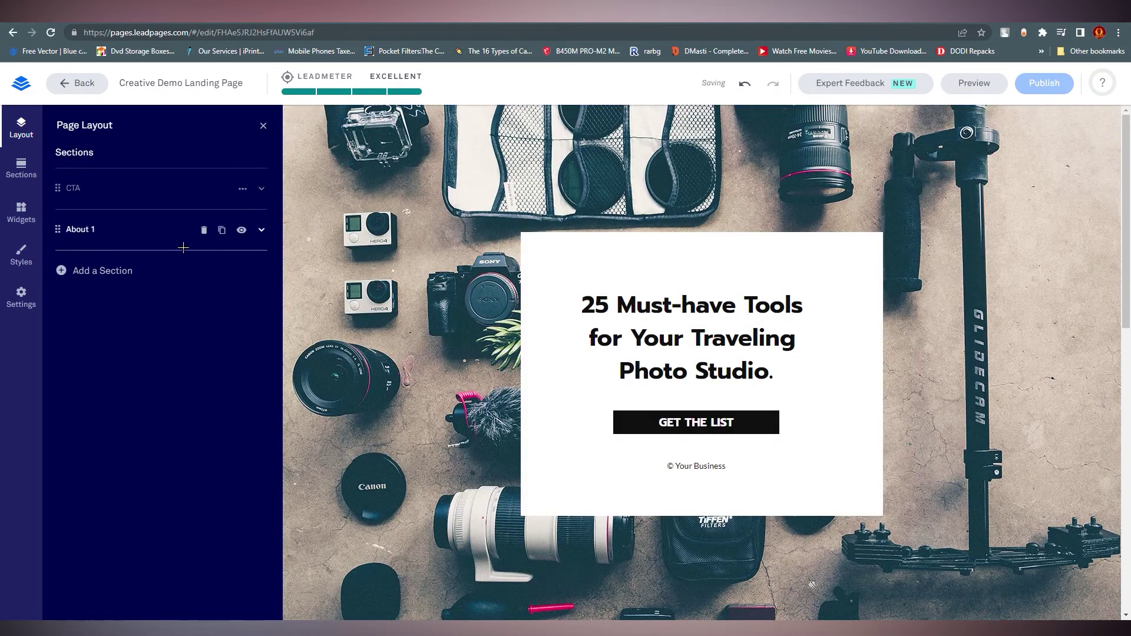
{"action": "left_click", "coordinate": [204, 230]}
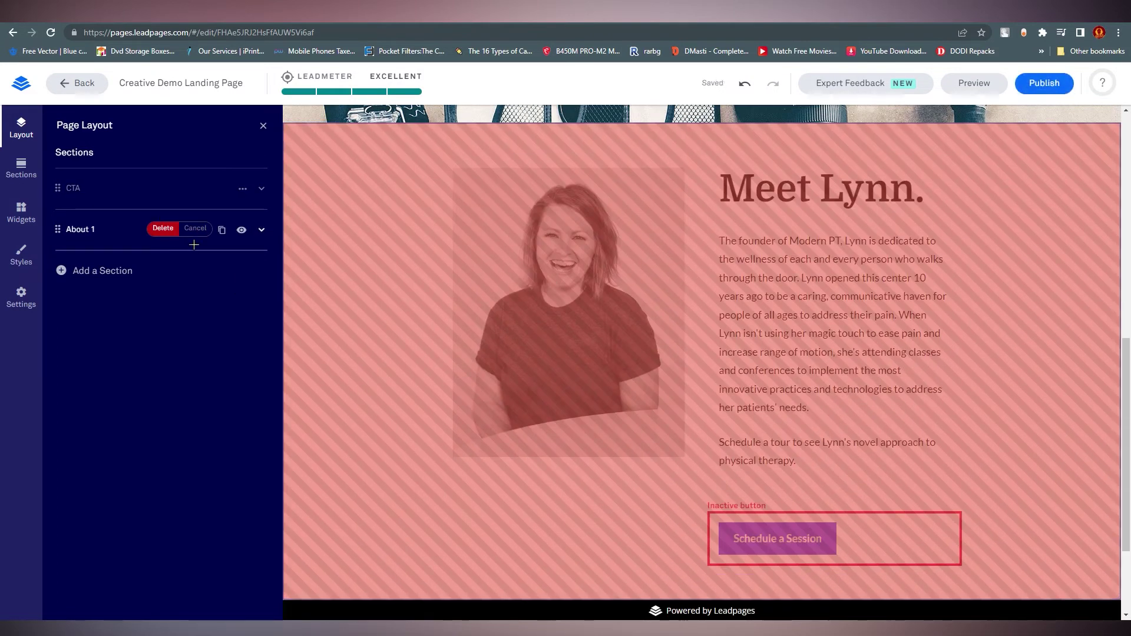
{"action": "left_click", "coordinate": [162, 228]}
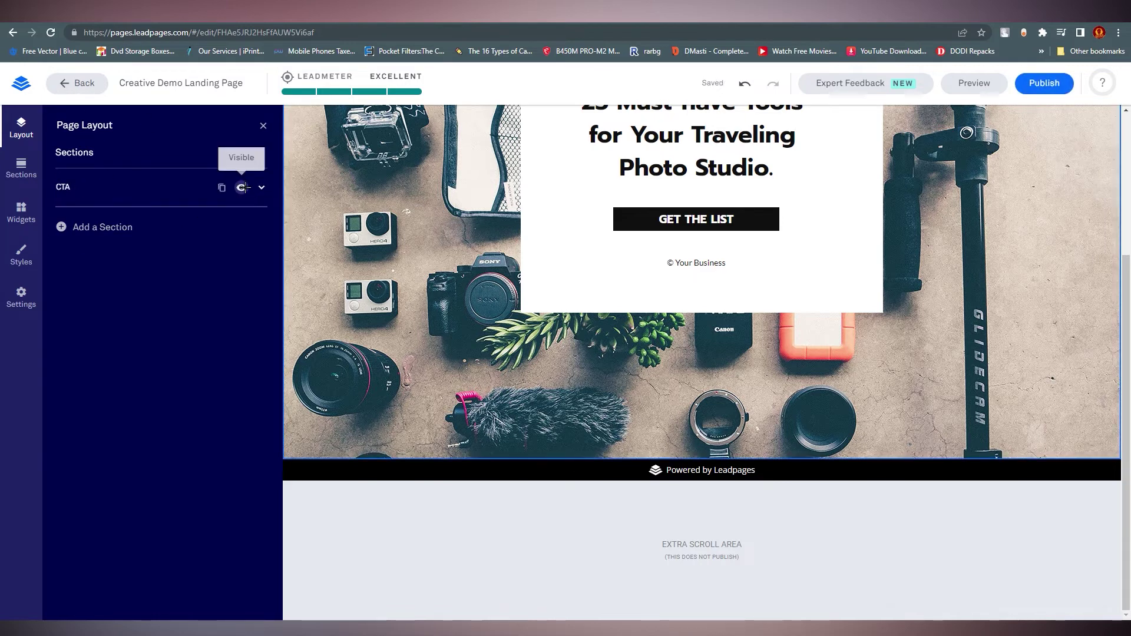
Inspect the CTA section's rows, then open Add a Section's Section Type list.
{"action": "left_click", "coordinate": [242, 187]}
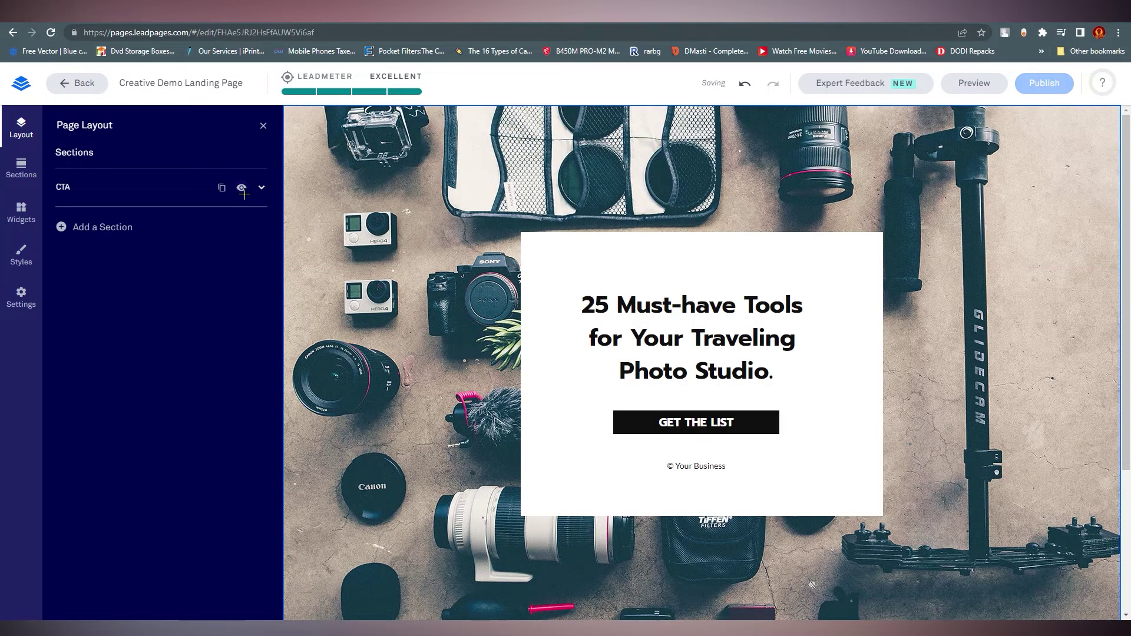
{"action": "left_click", "coordinate": [244, 193]}
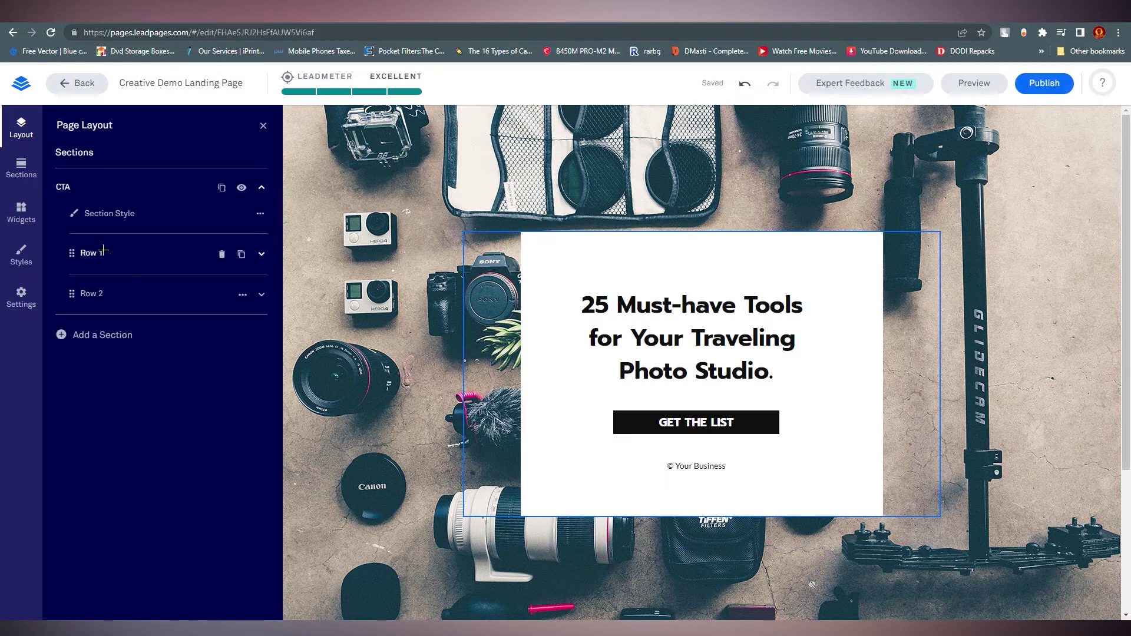
{"action": "left_click", "coordinate": [264, 187]}
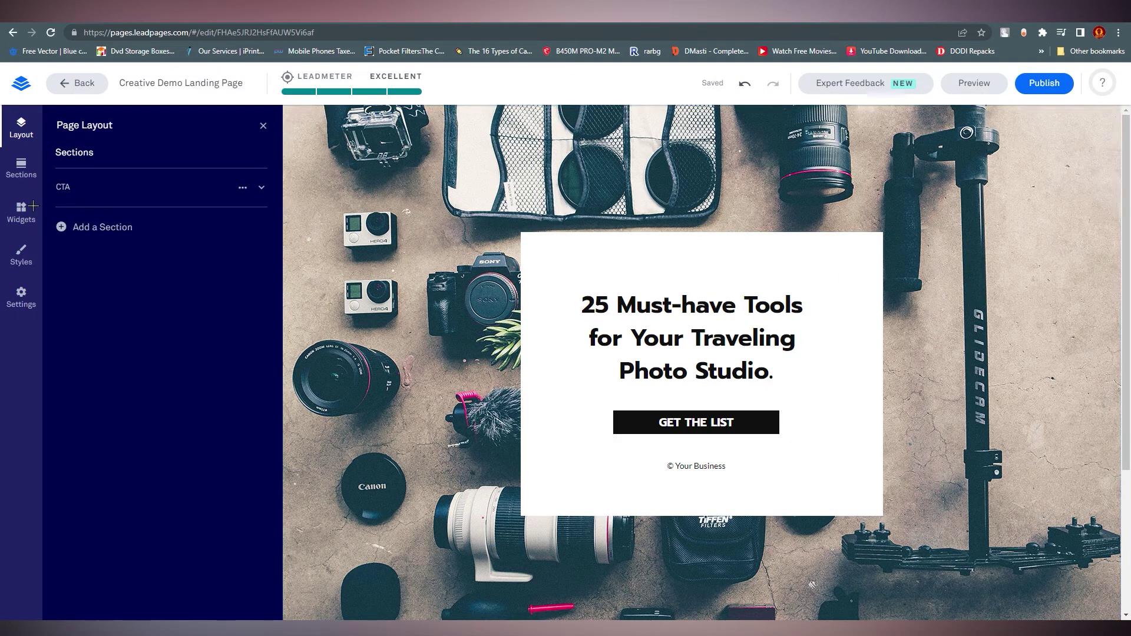
{"action": "left_click", "coordinate": [21, 166]}
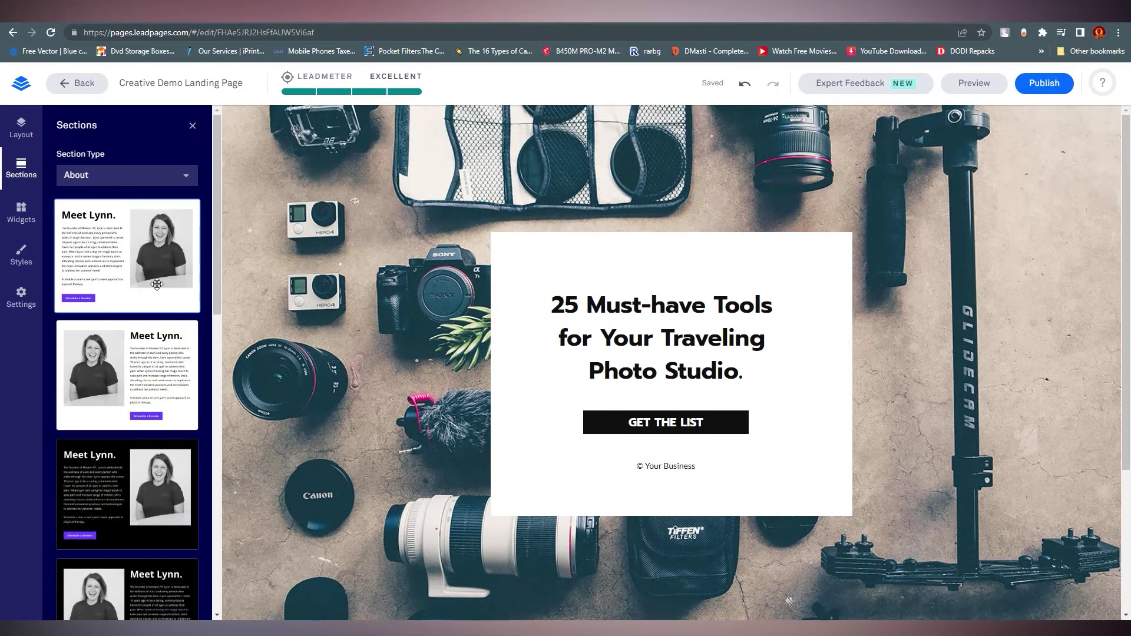
{"action": "scroll", "coordinate": [168, 367], "scroll_direction": "down", "scroll_amount": 10}
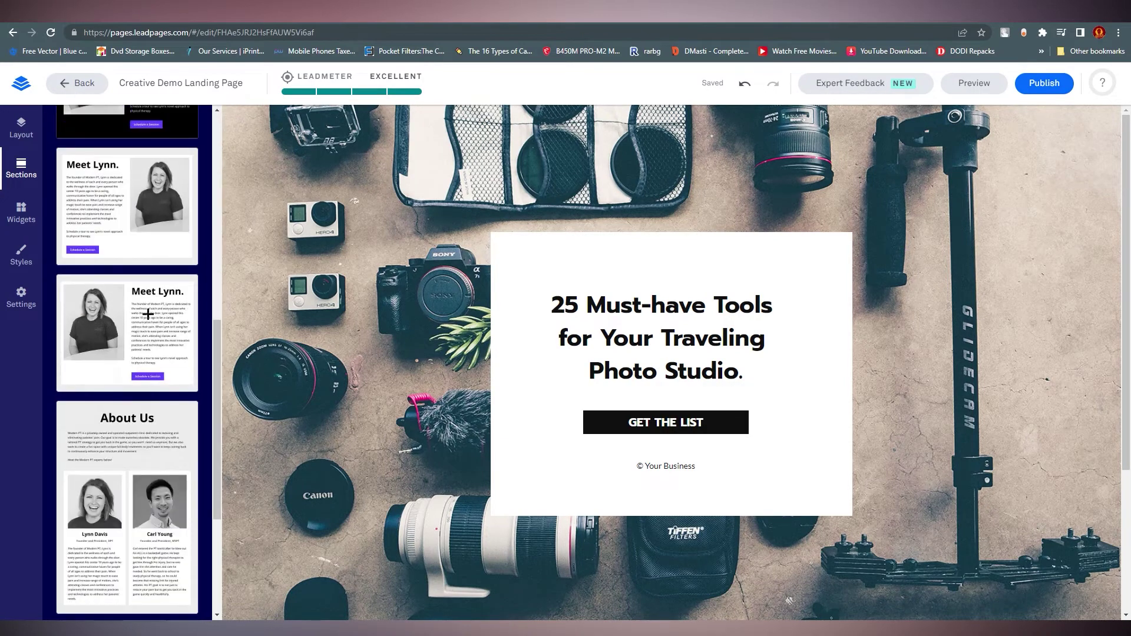
{"action": "scroll", "coordinate": [131, 271], "scroll_direction": "up", "scroll_amount": 10}
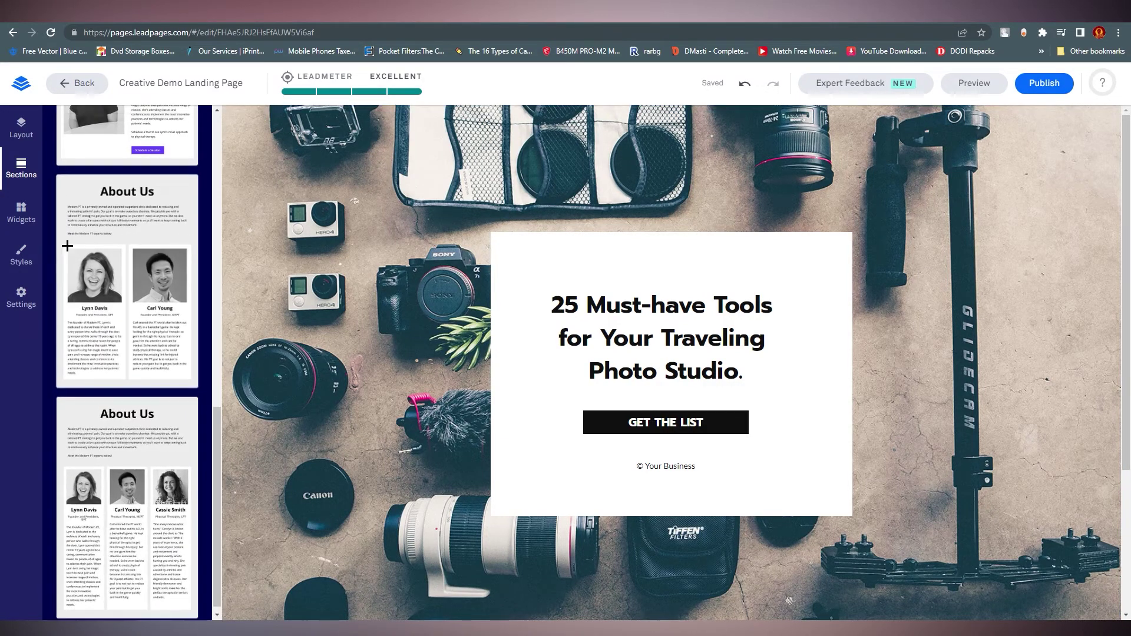
{"action": "left_click", "coordinate": [126, 175]}
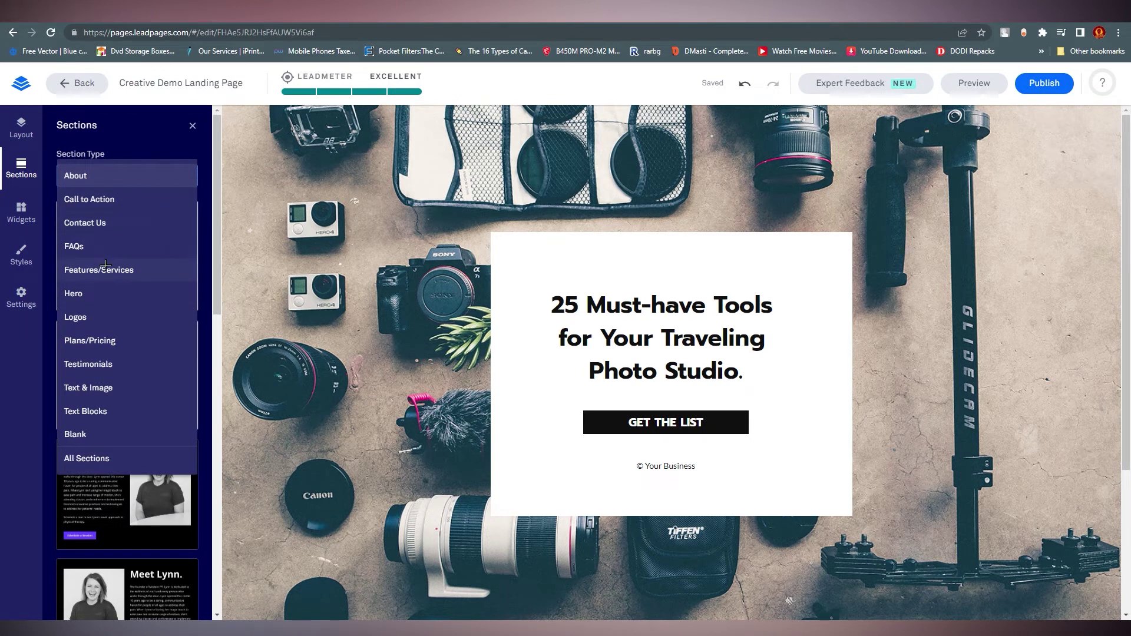
Pick the Contact Us section type and drop the Let's get moving section at the page bottom.
{"action": "left_click", "coordinate": [127, 175]}
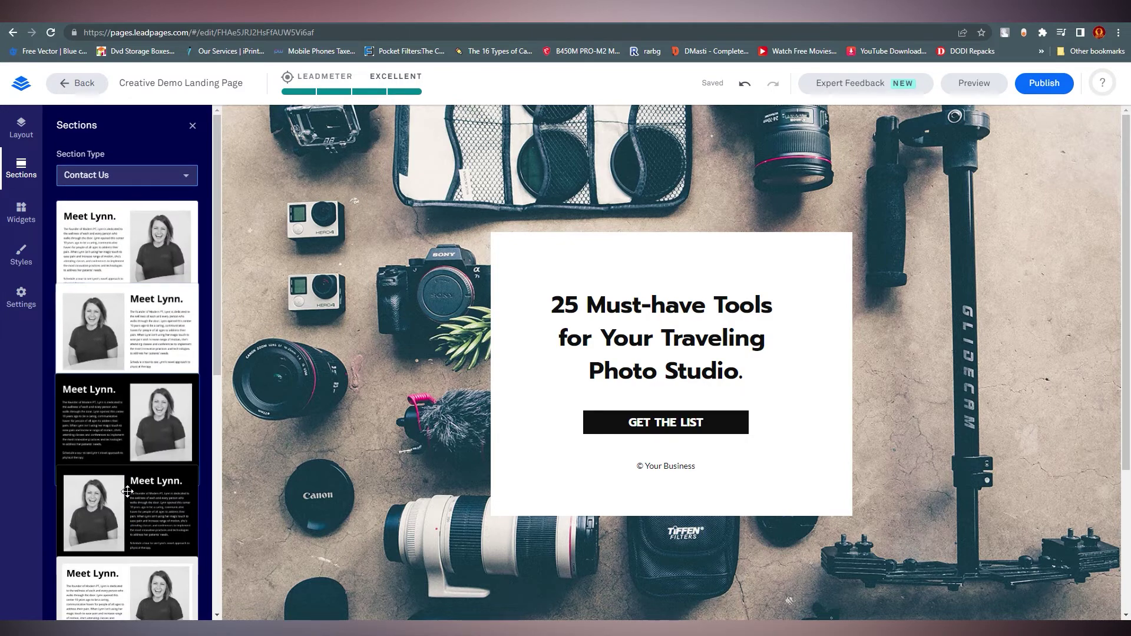
{"action": "scroll", "coordinate": [127, 353], "scroll_direction": "down", "scroll_amount": 3}
{"action": "left_click_drag", "start_coordinate": [126, 203], "coordinate": [631, 598]}
{"action": "left_click_drag", "start_coordinate": [57, 214], "coordinate": [561, 519]}
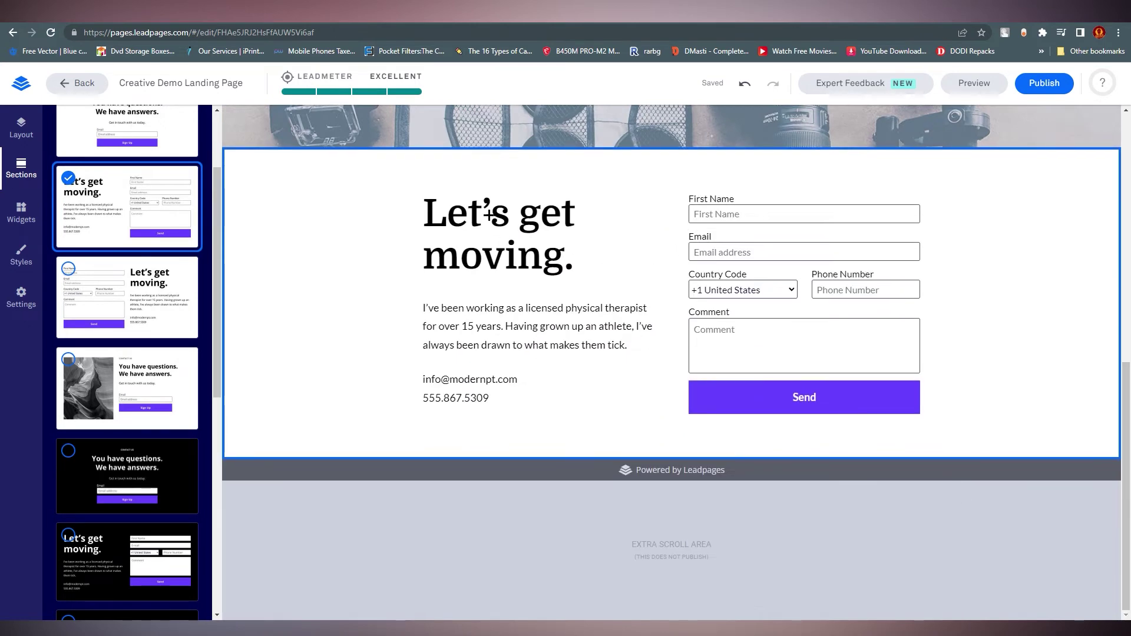
Check the Let's get moving heading and the contact form's Country Code options.
{"action": "left_click", "coordinate": [468, 211]}
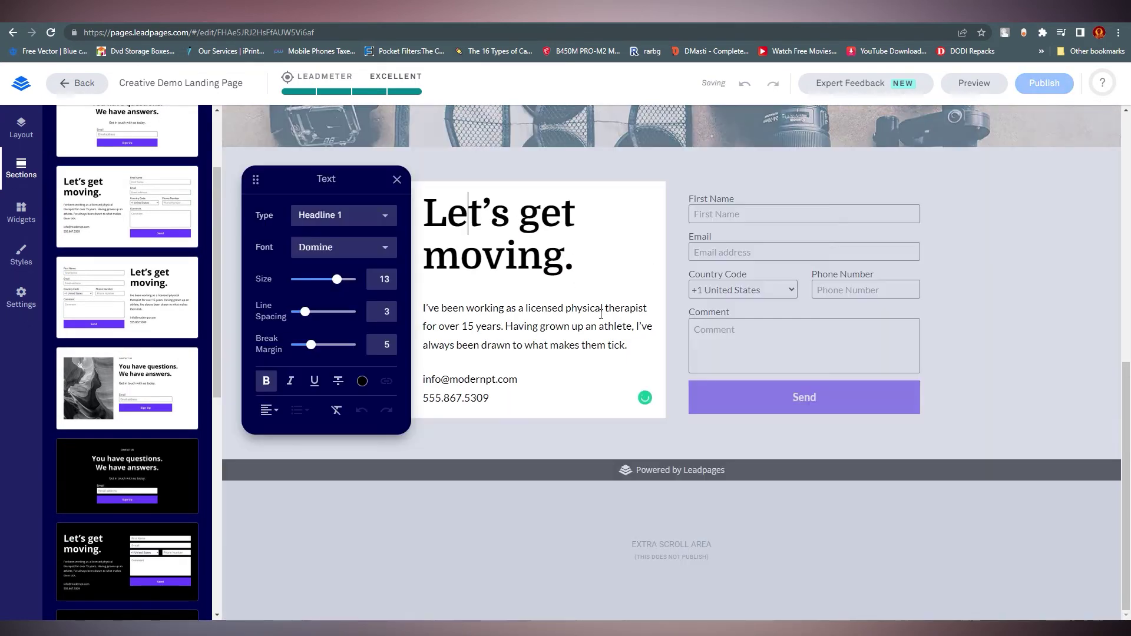
{"action": "left_click", "coordinate": [751, 291]}
{"action": "left_click", "coordinate": [751, 291]}
{"action": "left_click", "coordinate": [648, 262]}
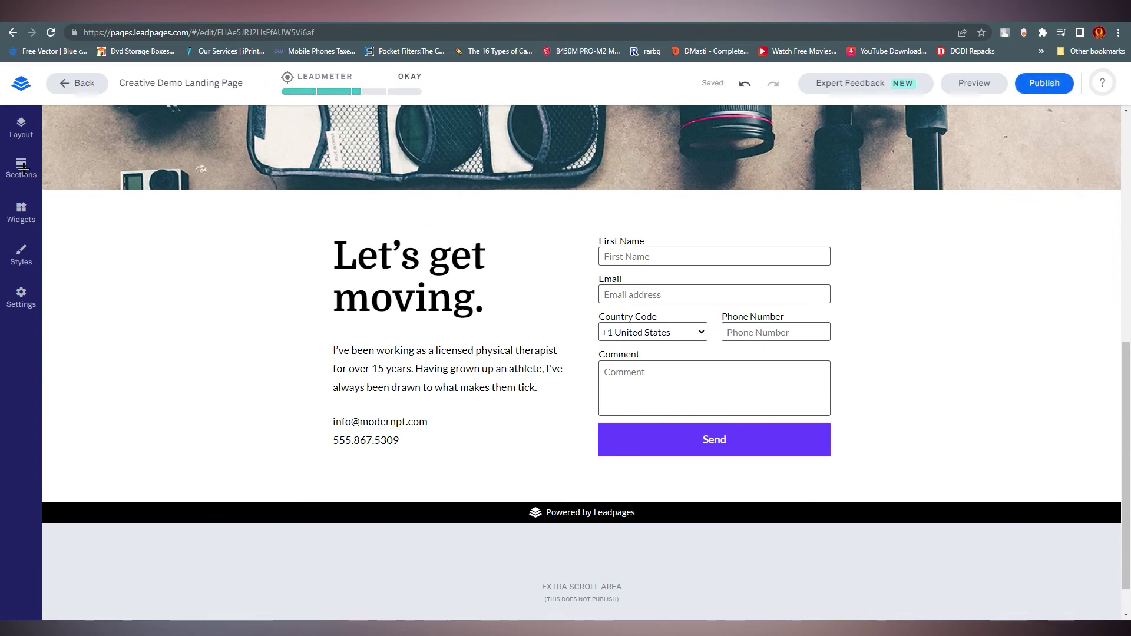
{"action": "left_click", "coordinate": [22, 167]}
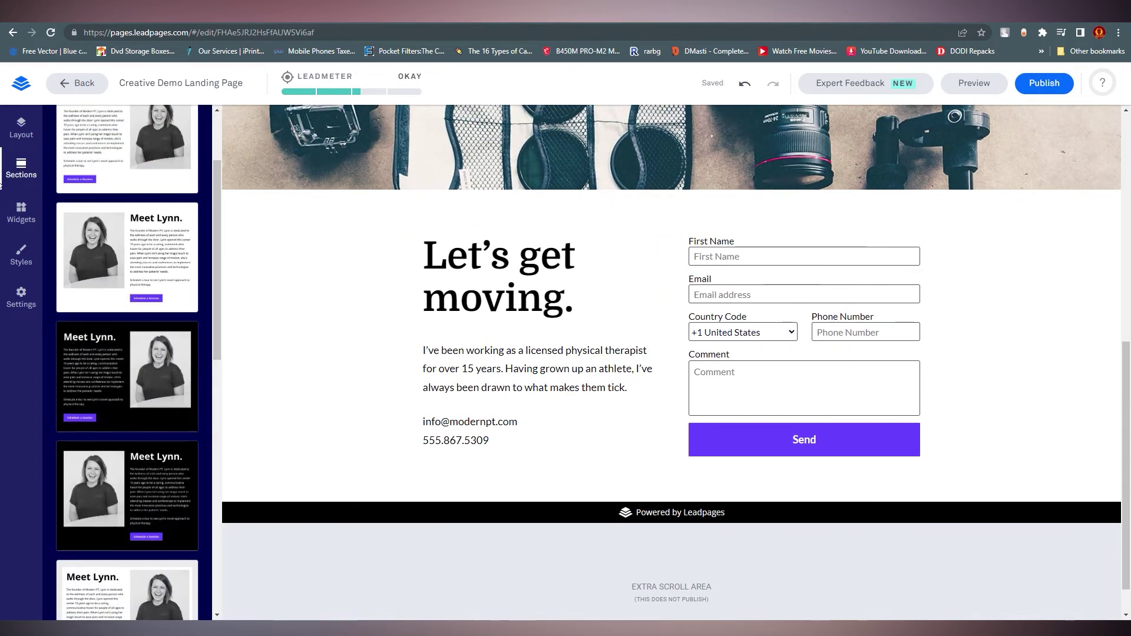
{"action": "left_click", "coordinate": [21, 212]}
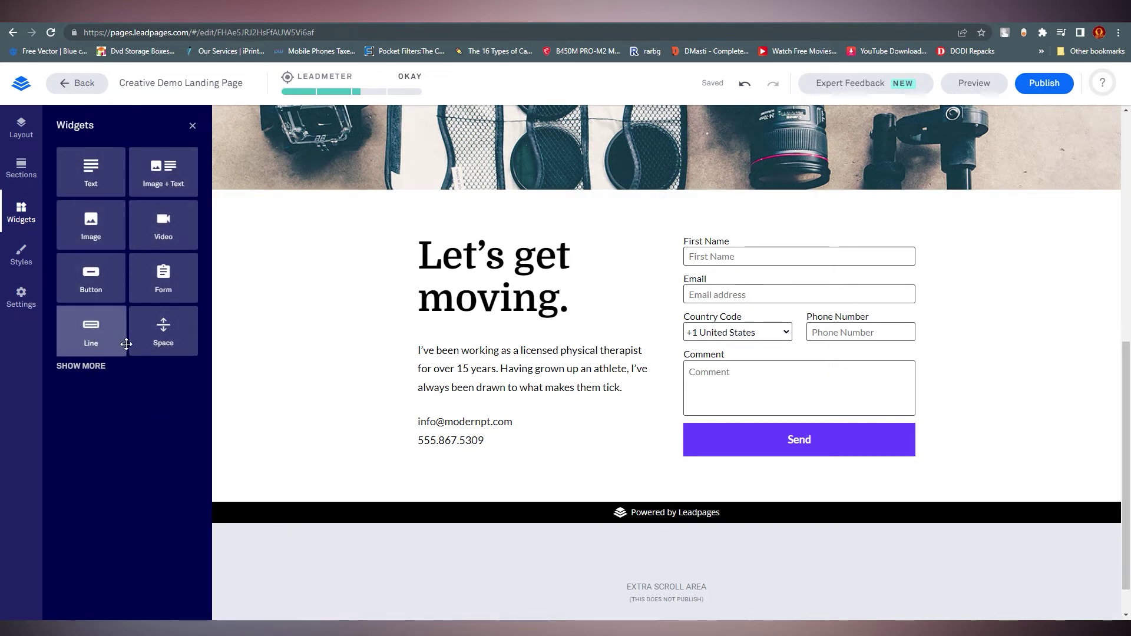
In Page Styles fonts, set the headline font to Archivo Narrow, keeping Lato for text.
{"action": "left_click", "coordinate": [22, 252]}
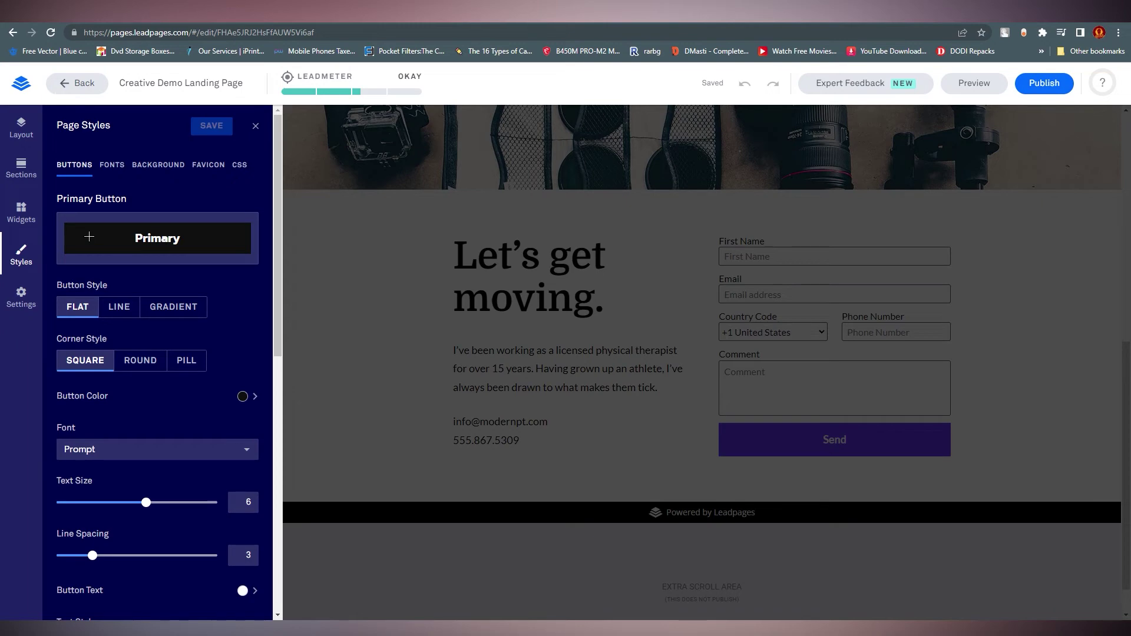
{"action": "left_click", "coordinate": [112, 166]}
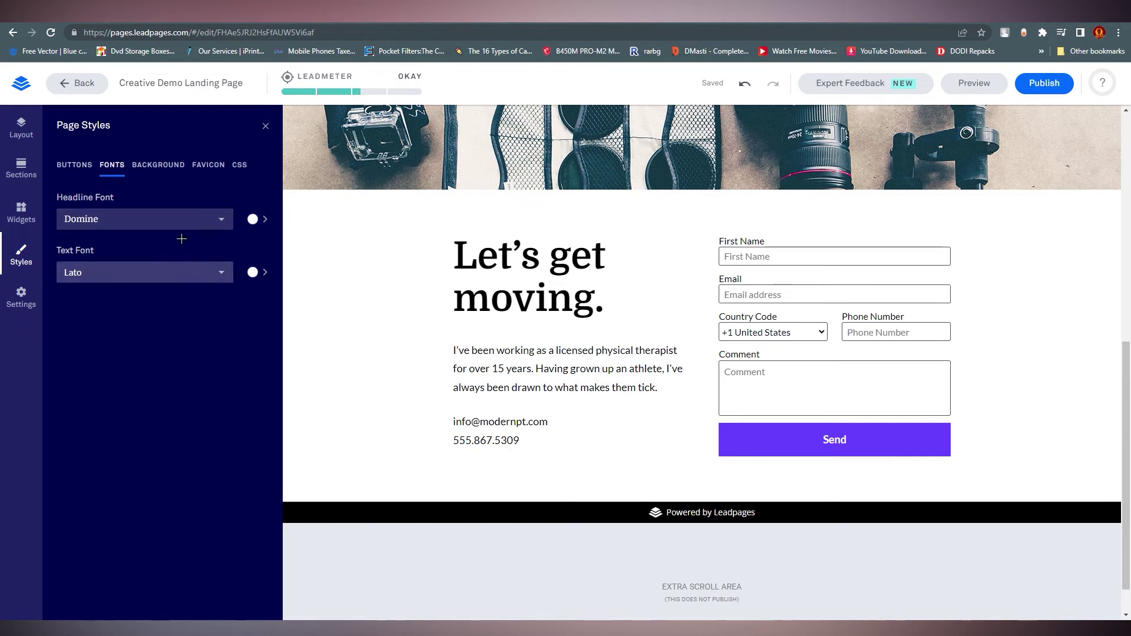
{"action": "left_click", "coordinate": [147, 219]}
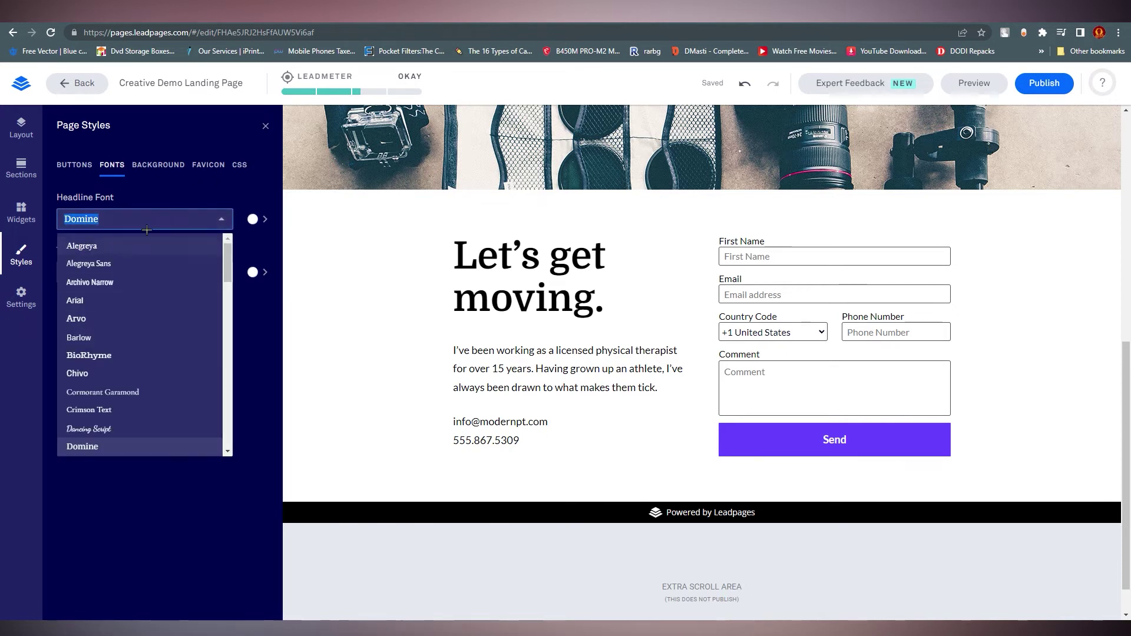
{"action": "left_click", "coordinate": [133, 288]}
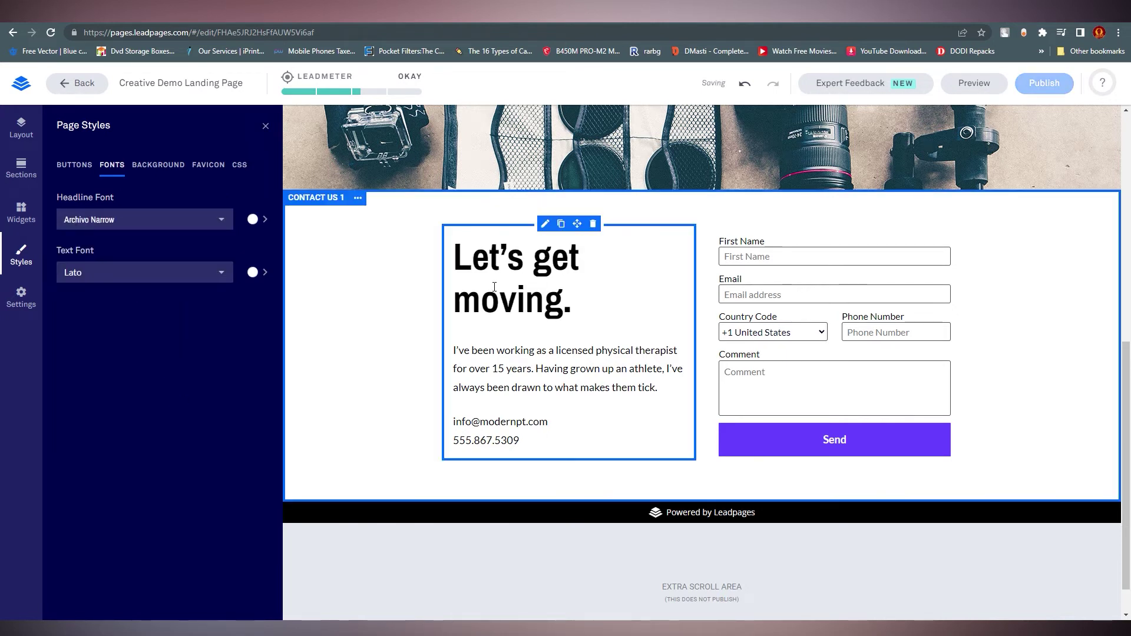
{"action": "scroll", "coordinate": [556, 262], "scroll_direction": "up", "scroll_amount": 5}
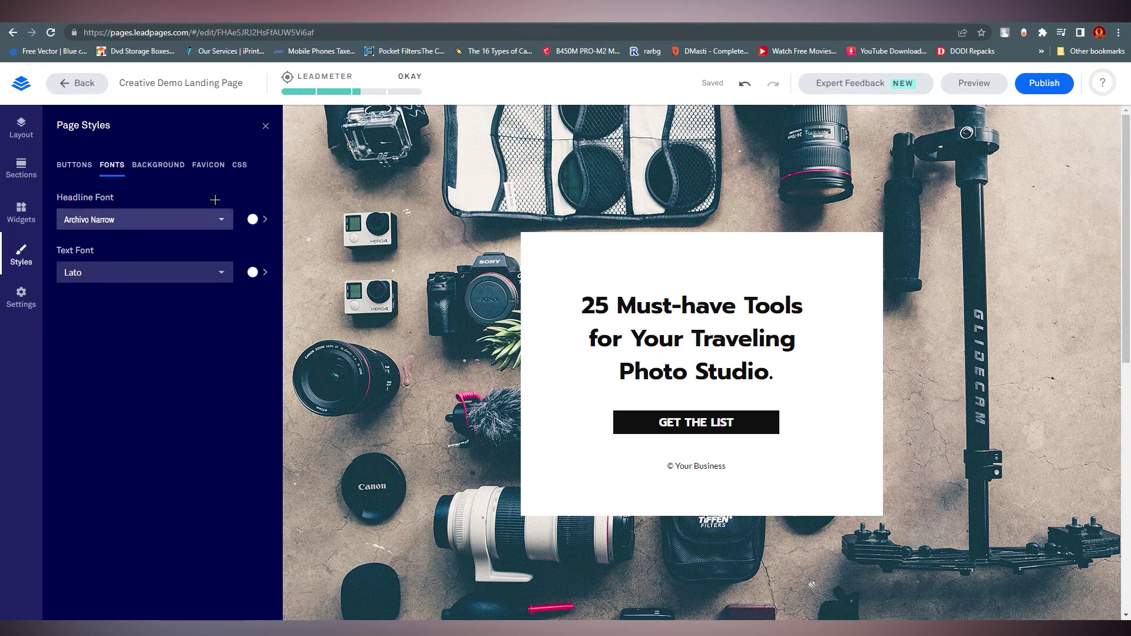
Review the page's Background, Favicon and SEO settings, then close the side panel to widen the canvas.
{"action": "left_click", "coordinate": [184, 165]}
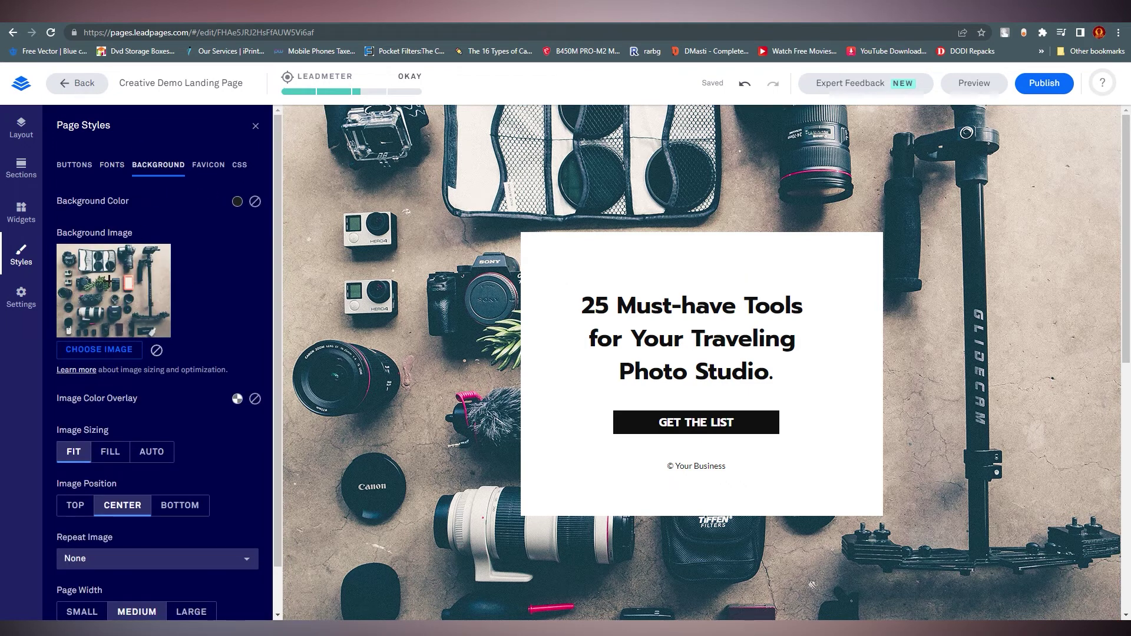
{"action": "left_click", "coordinate": [209, 165]}
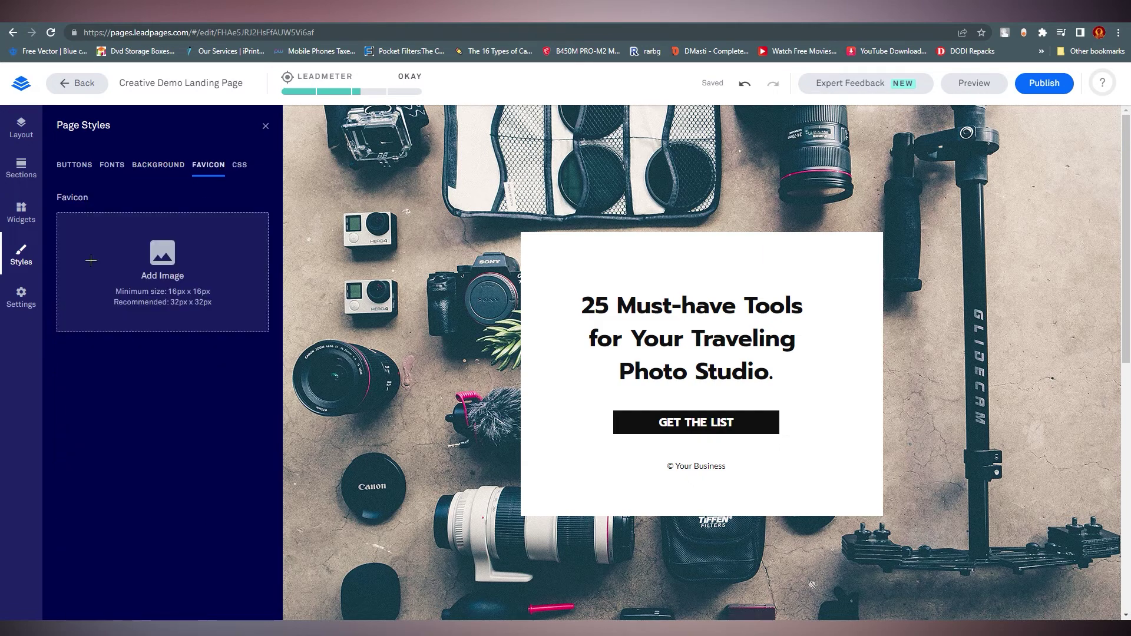
{"action": "left_click", "coordinate": [21, 297]}
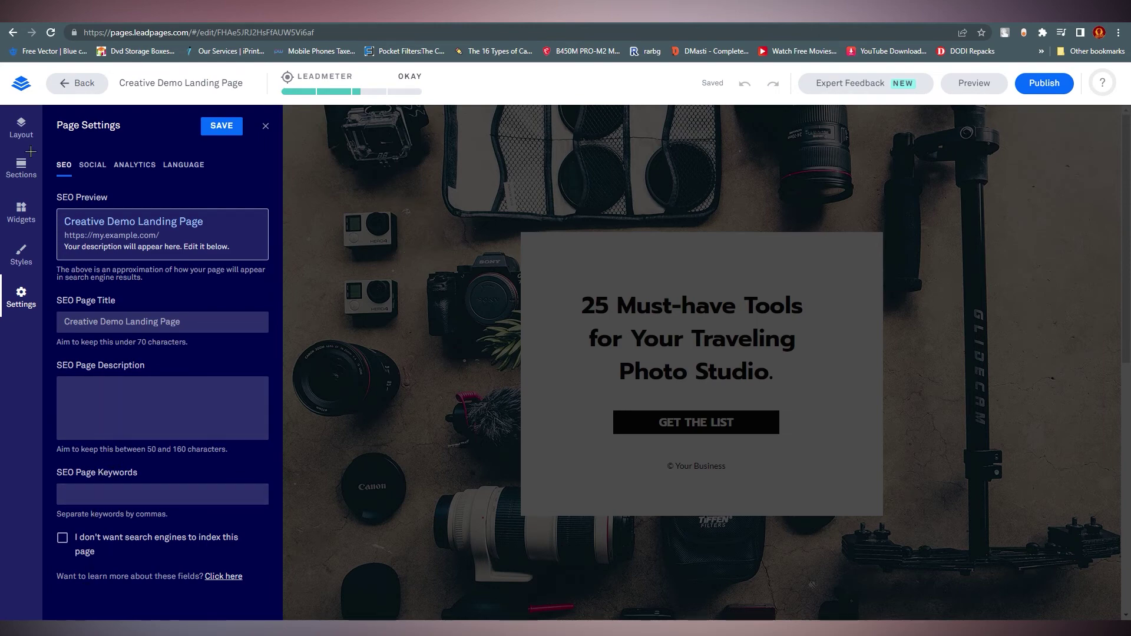
{"action": "left_click", "coordinate": [39, 133]}
{"action": "left_click", "coordinate": [264, 125]}
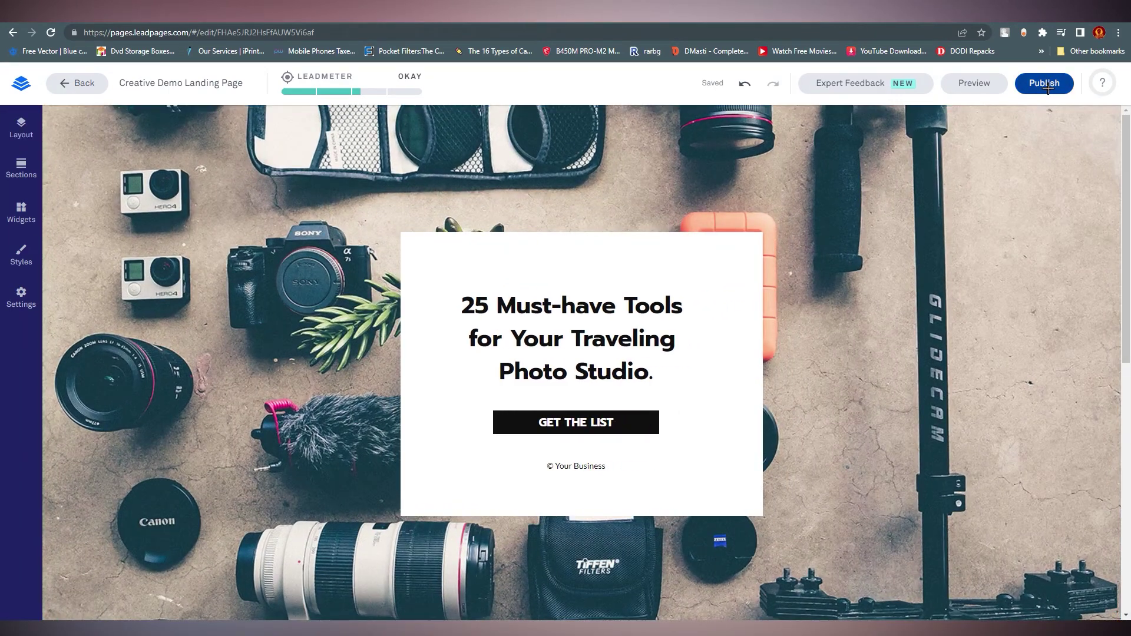
Preview the camera-gear page on desktop, tablet and phone, then begin publishing it.
{"action": "left_click", "coordinate": [968, 83]}
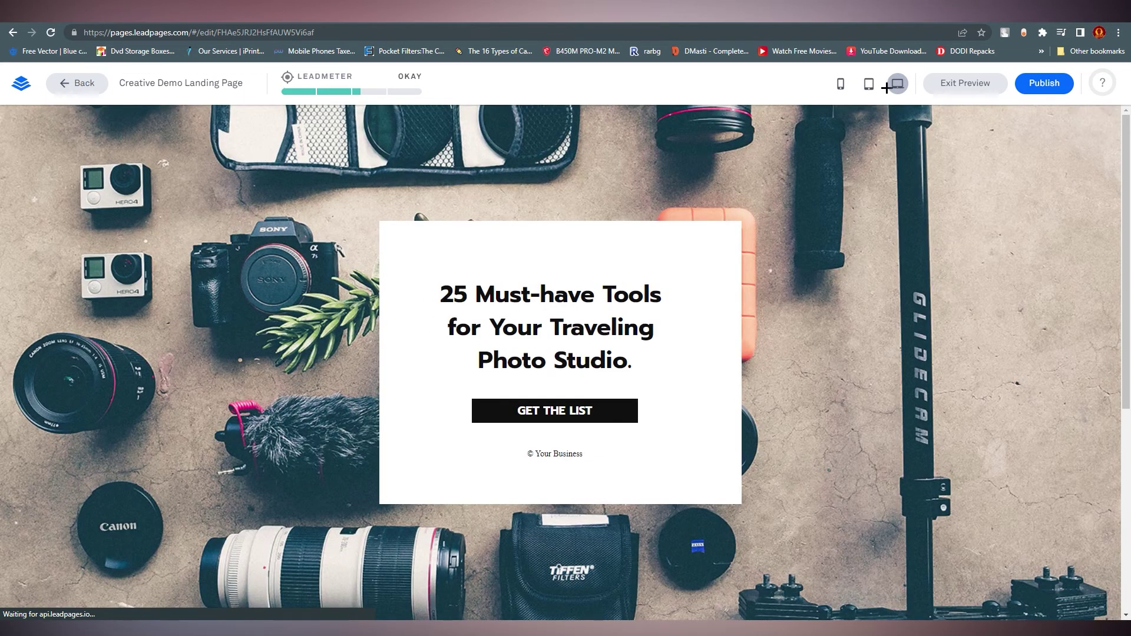
{"action": "left_click", "coordinate": [870, 84]}
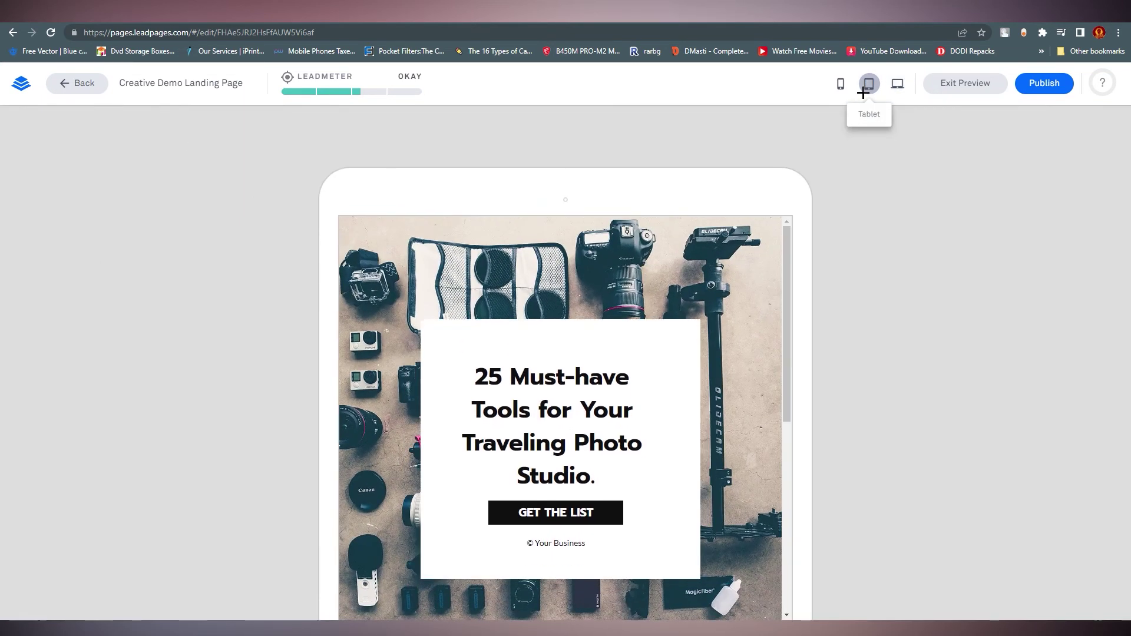
{"action": "left_click", "coordinate": [842, 83]}
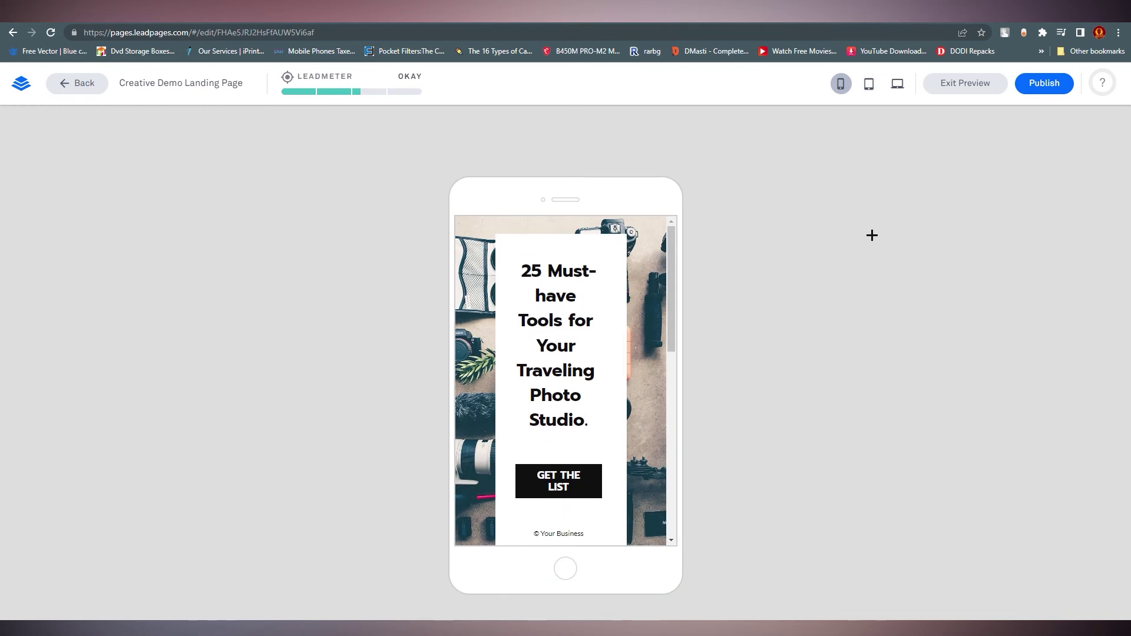
{"action": "left_click", "coordinate": [1050, 84]}
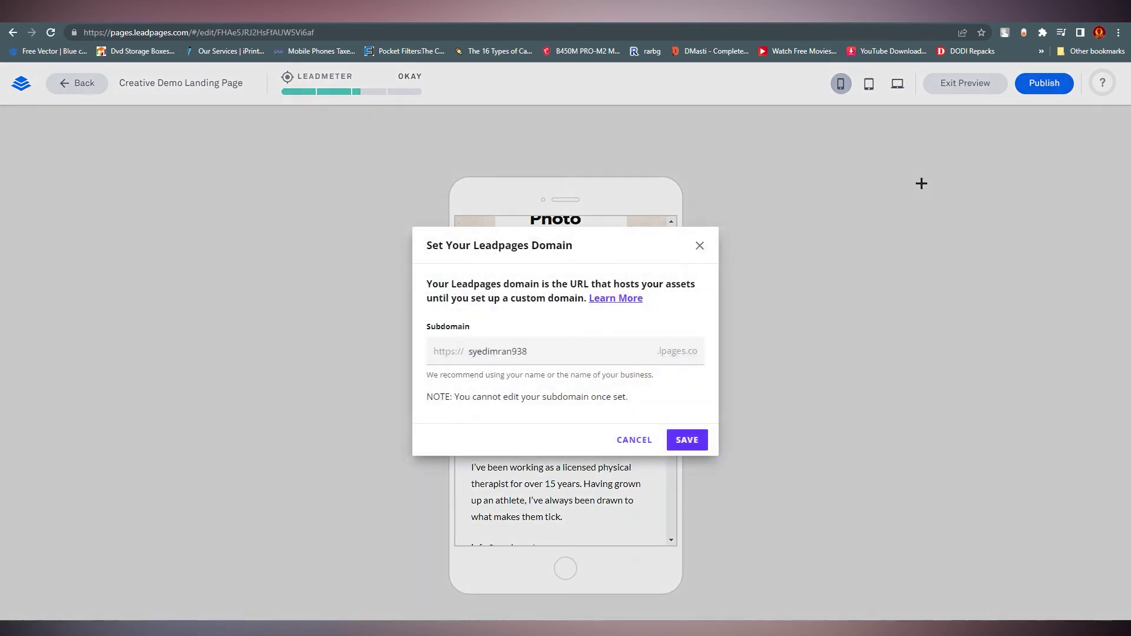
Save the suggested lpages.co subdomain, check the address in a new tab, then publish the page.
{"action": "left_click", "coordinate": [689, 442]}
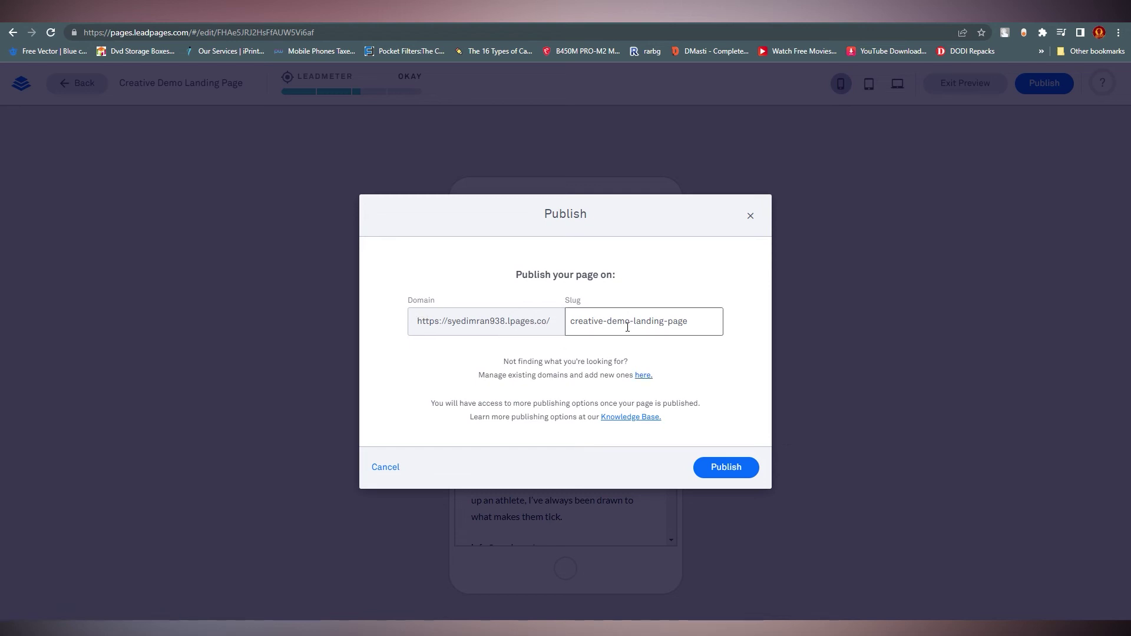
{"action": "left_click_drag", "start_coordinate": [546, 321], "coordinate": [429, 320]}
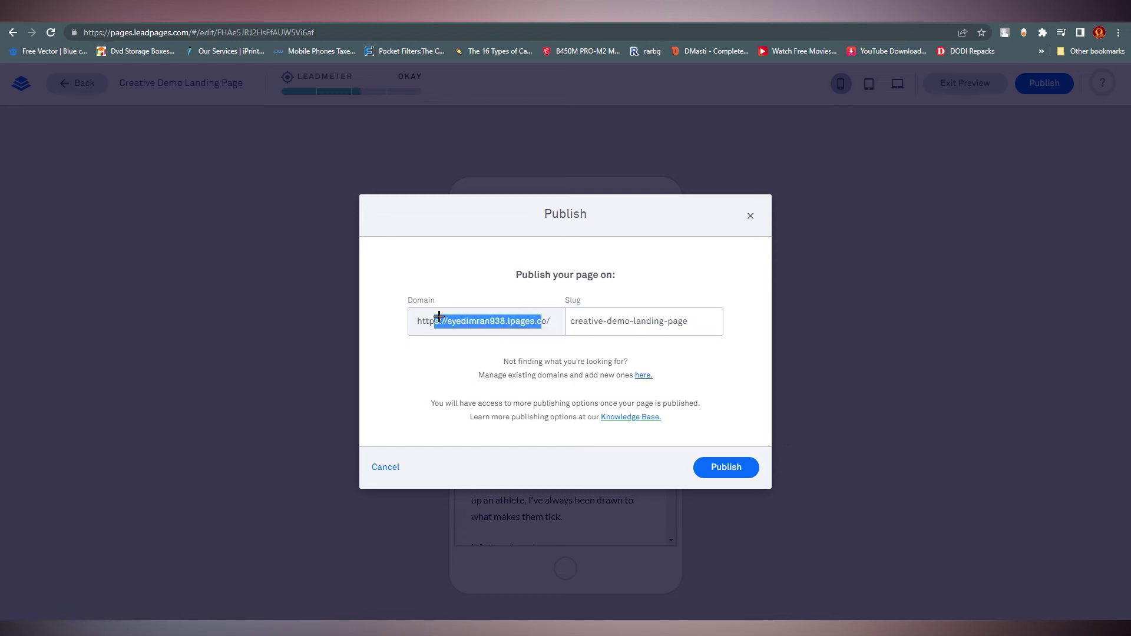
{"action": "left_click_drag", "start_coordinate": [550, 320], "coordinate": [404, 320]}
{"action": "right_click", "coordinate": [459, 318]}
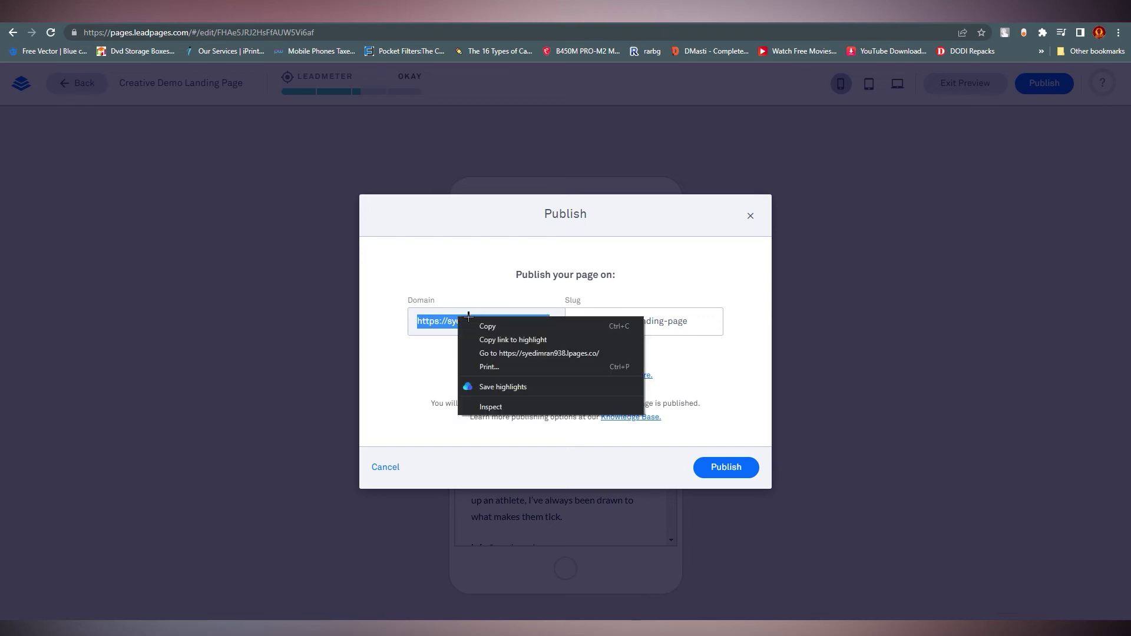
{"action": "left_click", "coordinate": [557, 353]}
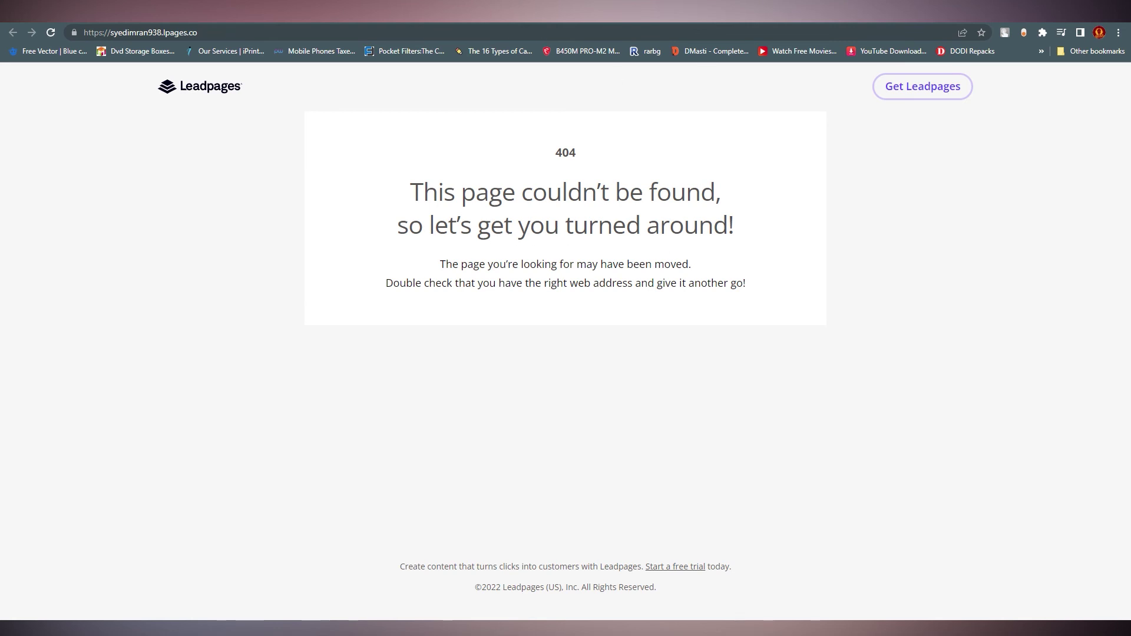
{"action": "key", "text": "ctrl+w"}
{"action": "left_click", "coordinate": [681, 370]}
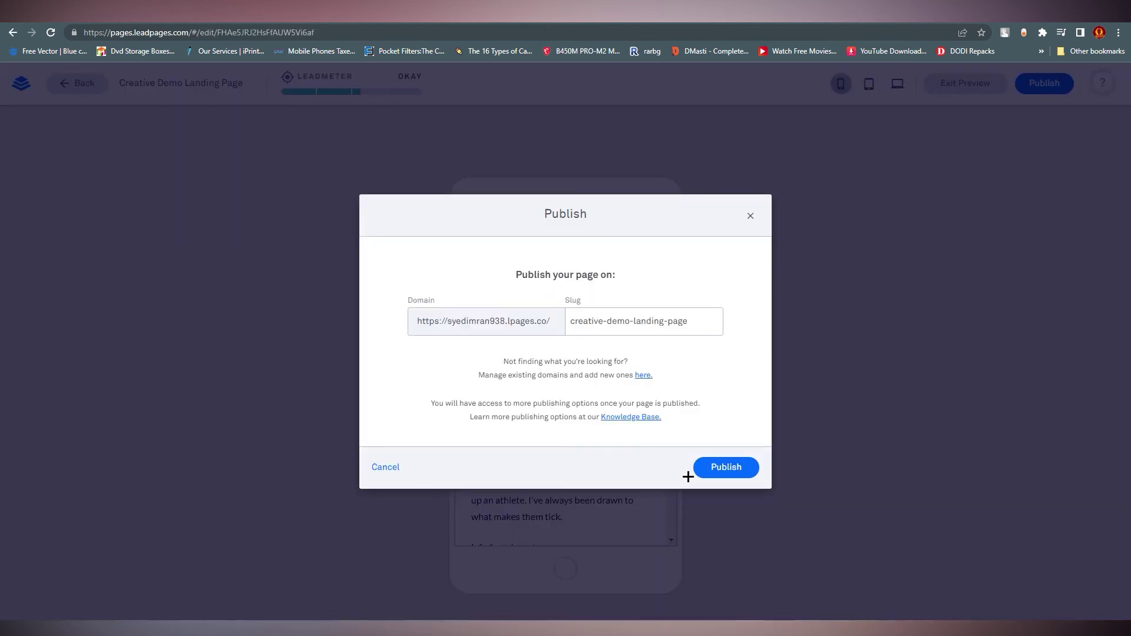
{"action": "left_click", "coordinate": [721, 471]}
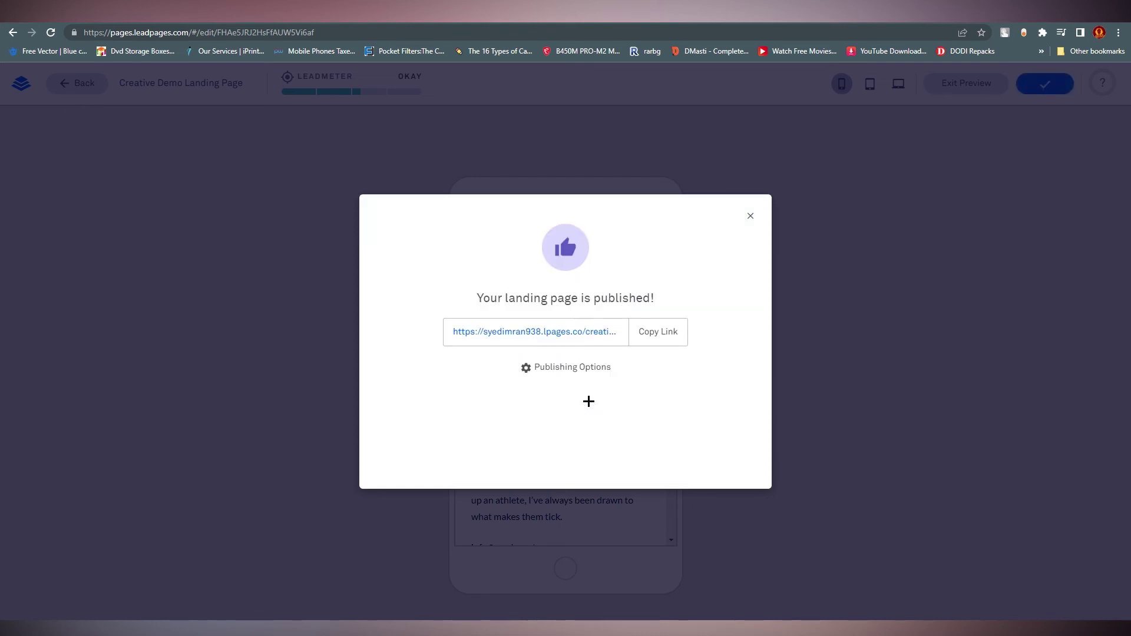
Open the copied published-page link in a new tab and confirm GET THE LIST shows the signup popup.
{"action": "left_click", "coordinate": [641, 334]}
{"action": "left_click_drag", "start_coordinate": [450, 330], "coordinate": [664, 329]}
{"action": "left_click", "coordinate": [661, 337]}
{"action": "key", "text": "ctrl+t"}
{"action": "key", "text": "ctrl+v"}
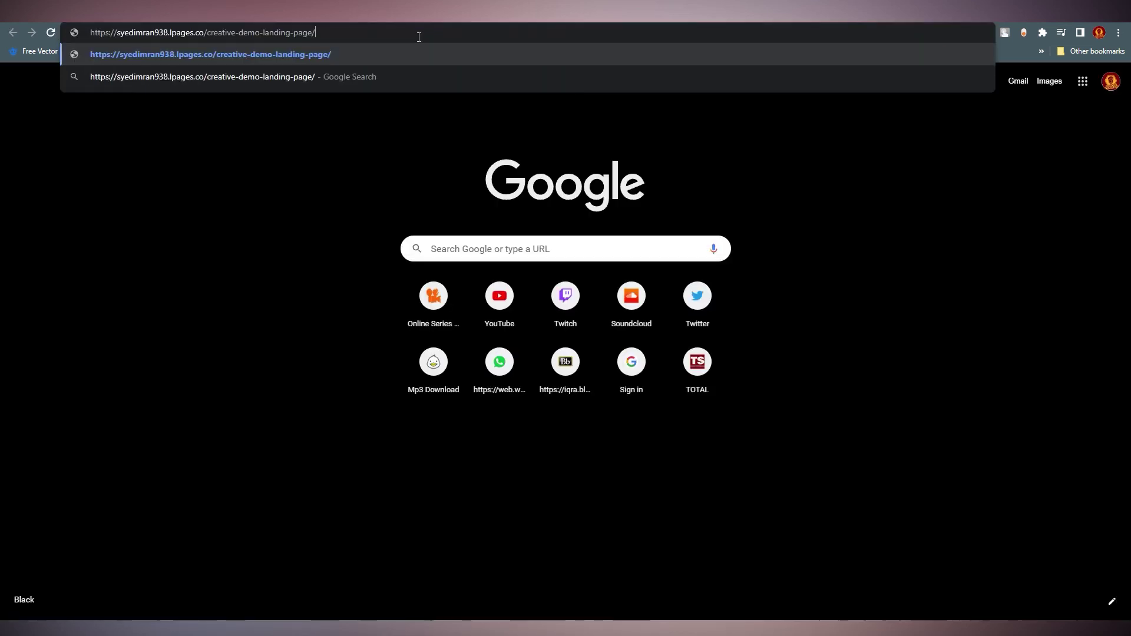
{"action": "key", "text": "Return"}
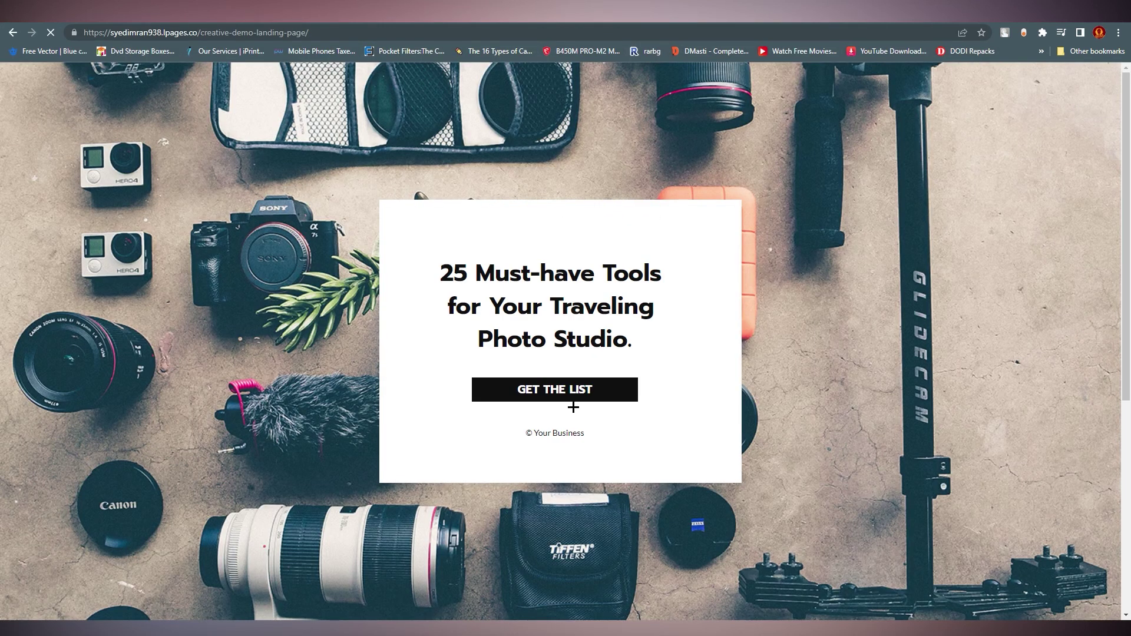
{"action": "left_click", "coordinate": [571, 396]}
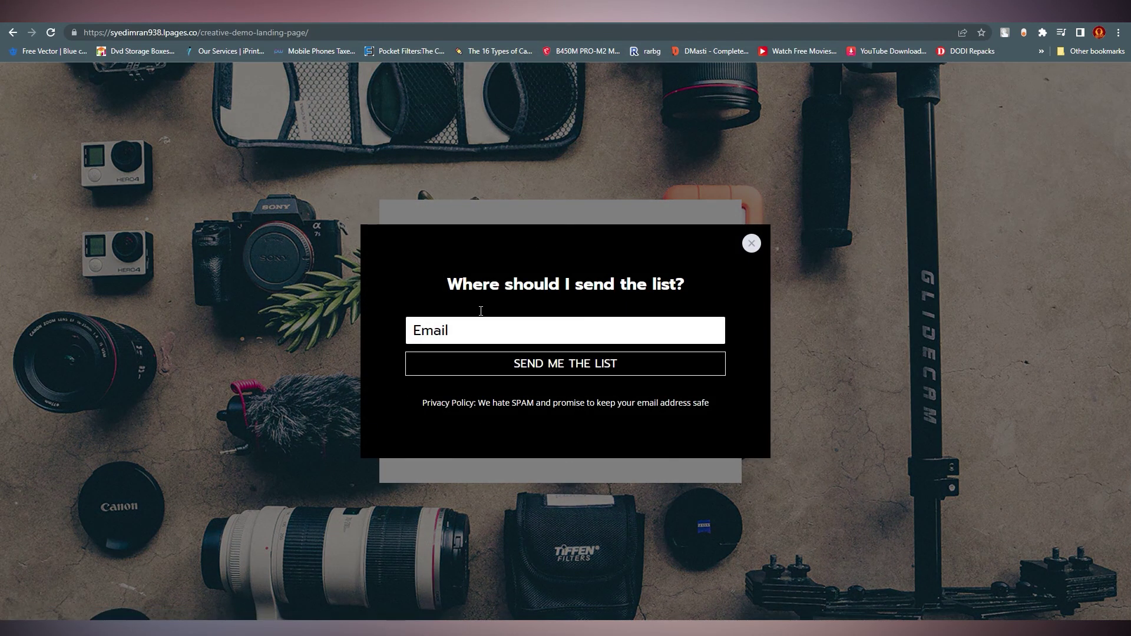
{"action": "left_click", "coordinate": [493, 133]}
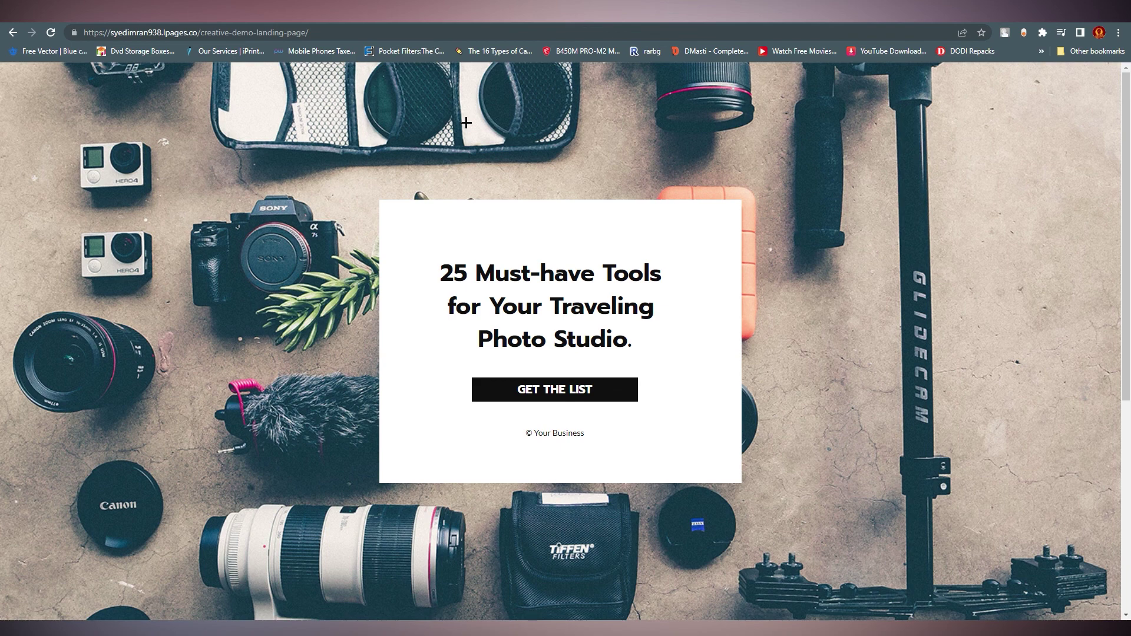
Return to the editor tab and dismiss the 'Your landing page is published!' dialog.
{"action": "key", "text": "ctrl+w"}
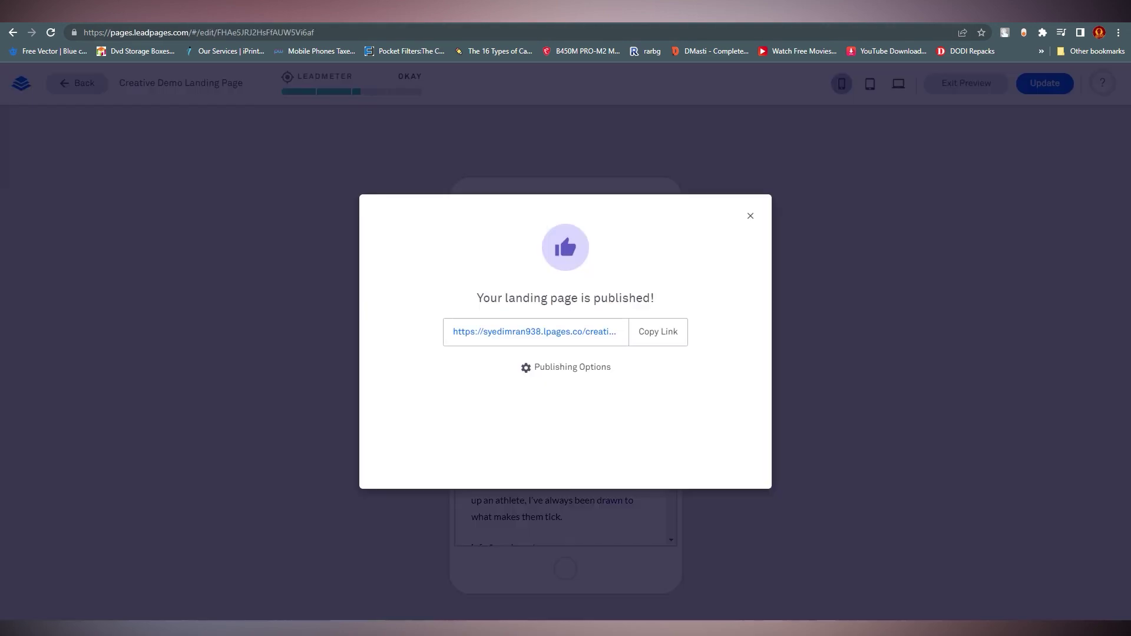
{"action": "left_click", "coordinate": [292, 112]}
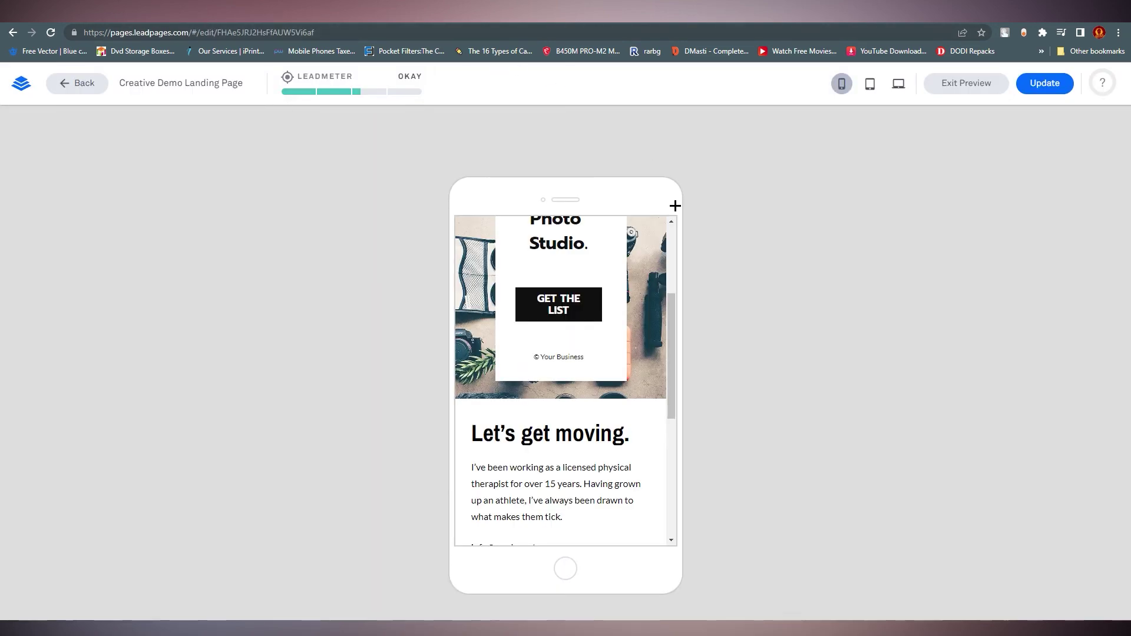